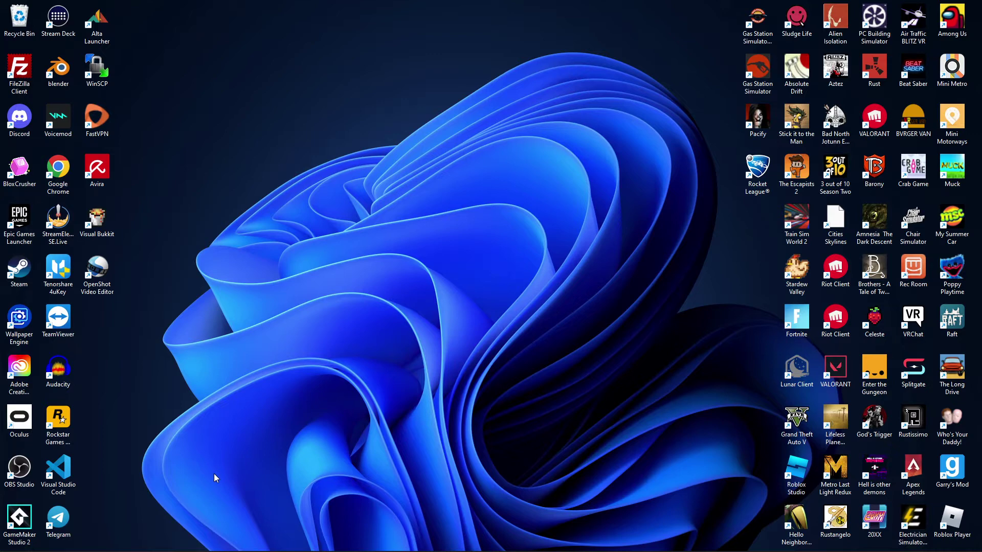
# Bring the Windows taskbar into view to reach the Chrome browser.
pyautogui.moveTo(338, 549)
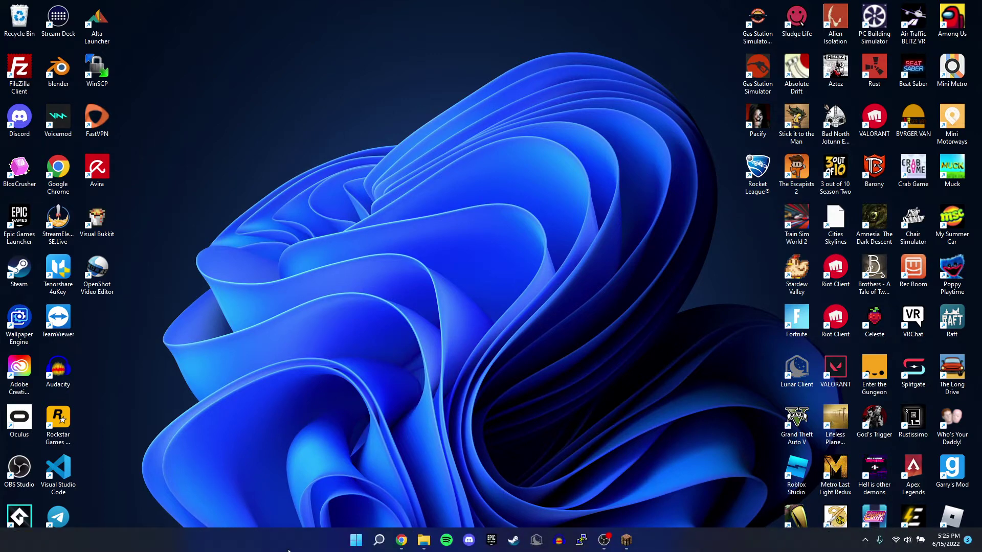
# Open Chrome on serverjars.com and maximize the window to fill the screen.
pyautogui.click(402, 540)
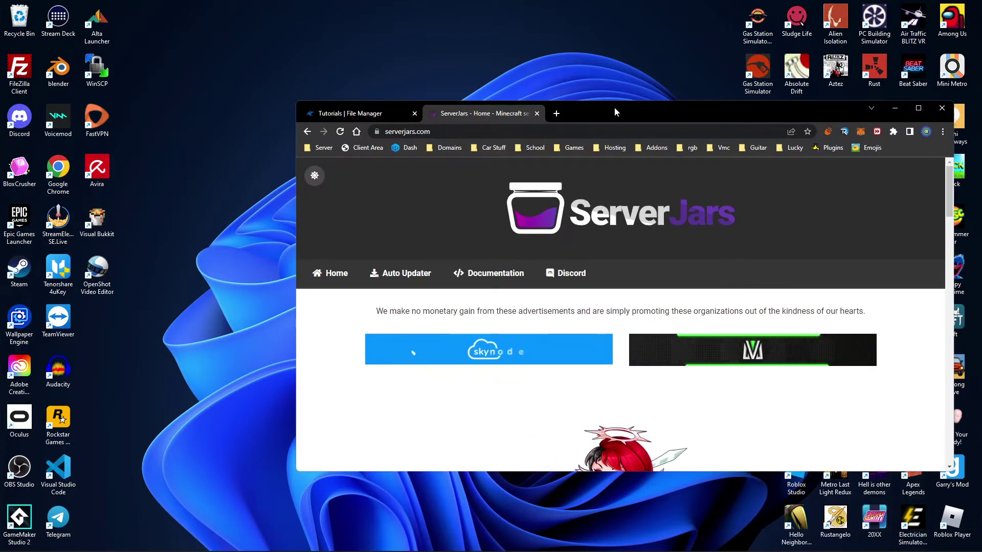
pyautogui.moveTo(618, 109); pyautogui.dragTo(583, 7)
pyautogui.scroll(-9, 359, 381)
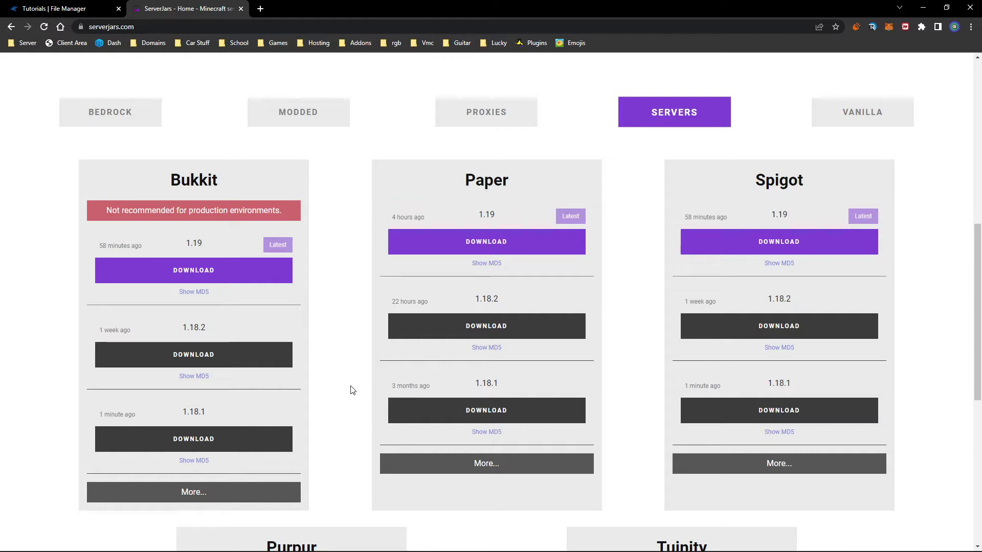
pyautogui.scroll(-8, 352, 391)
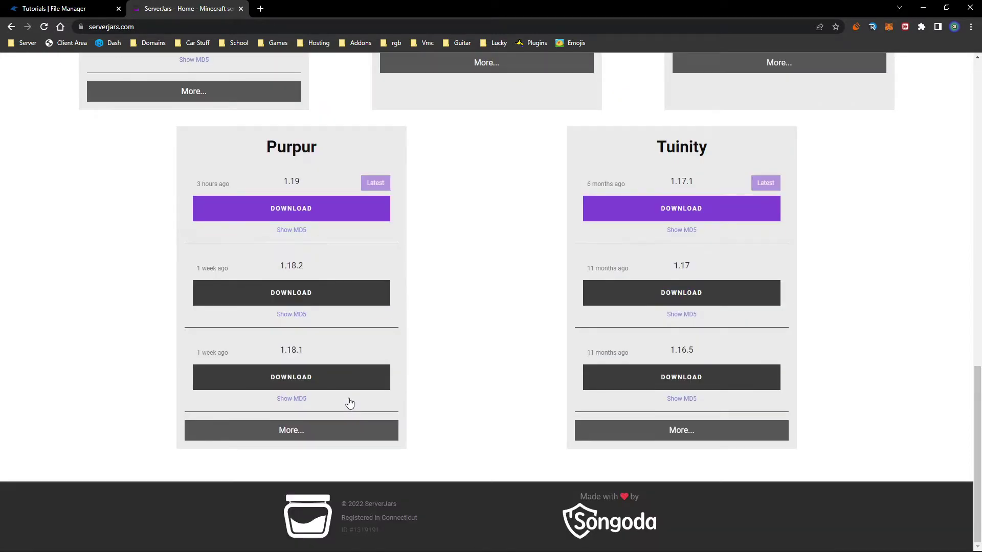
pyautogui.scroll(15, 346, 401)
# Highlight the serverjars.com site address in the address bar.
pyautogui.click(99, 23)
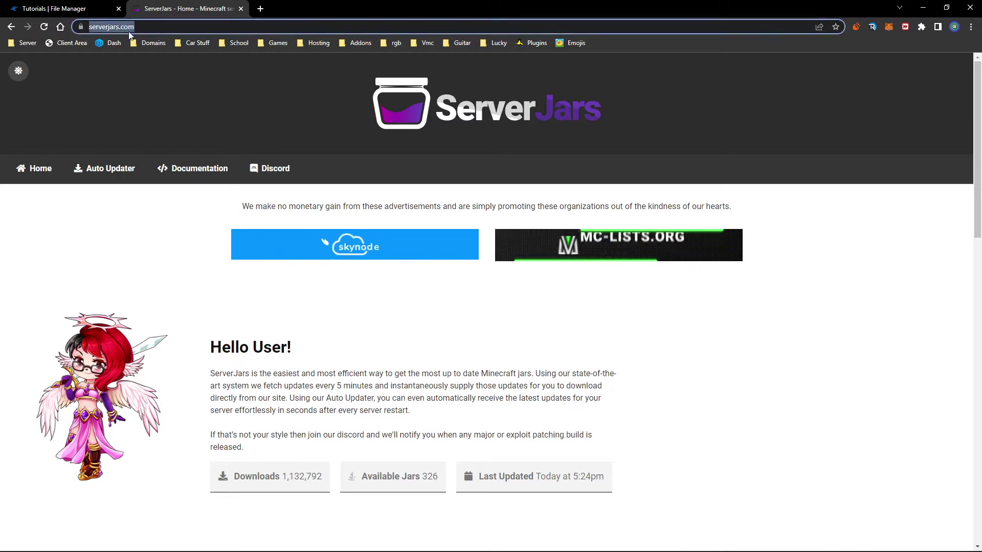
pyautogui.click(109, 90)
pyautogui.click(82, 26)
pyautogui.click(128, 83)
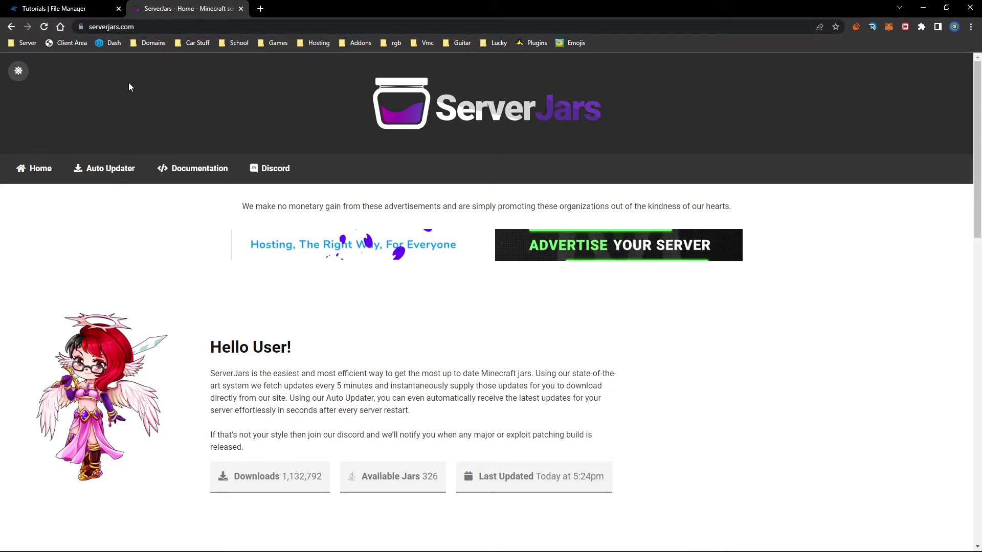
pyautogui.click(119, 28)
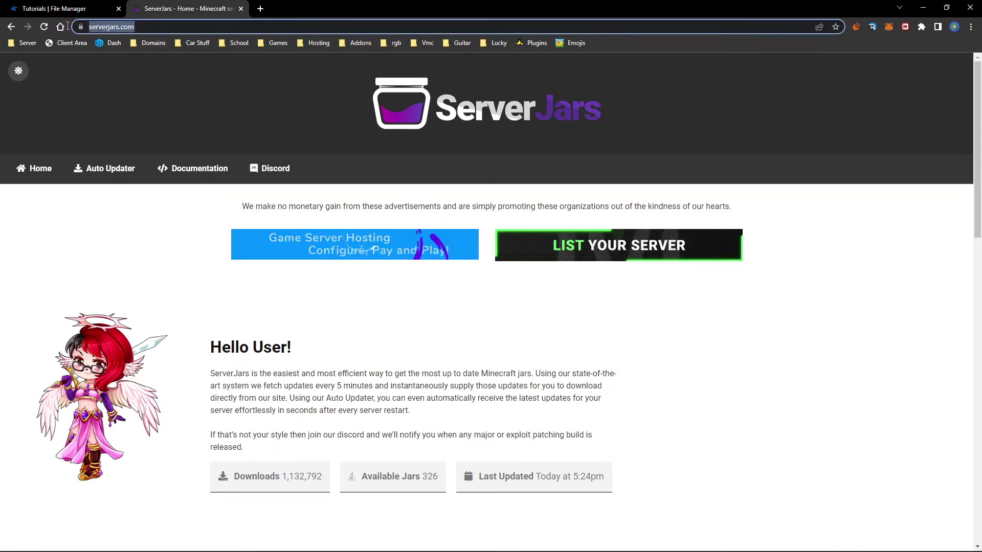
pyautogui.click(147, 103)
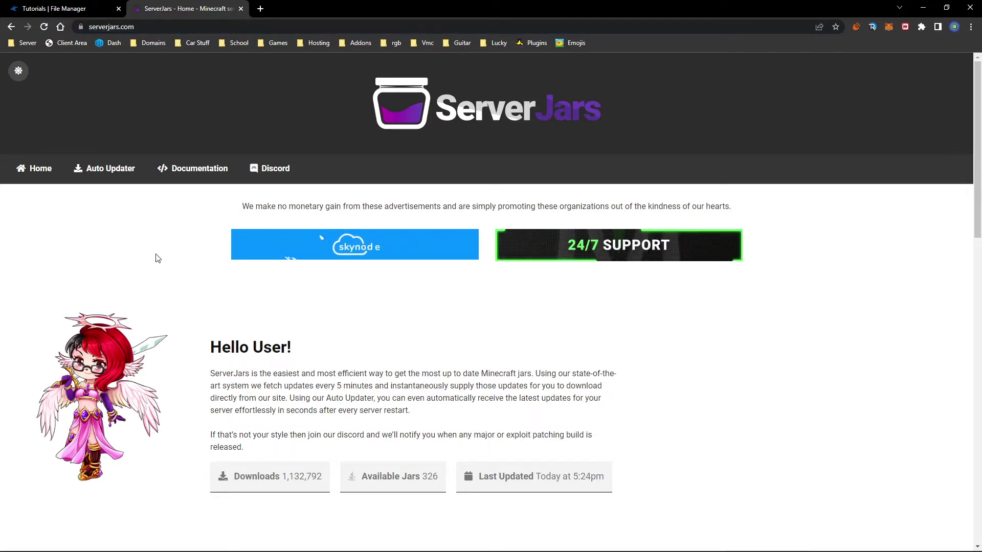
# Scroll down the ServerJars page to the Servers jar cards for Bukkit, Paper and Spigot.
pyautogui.scroll(-3, 158, 258)
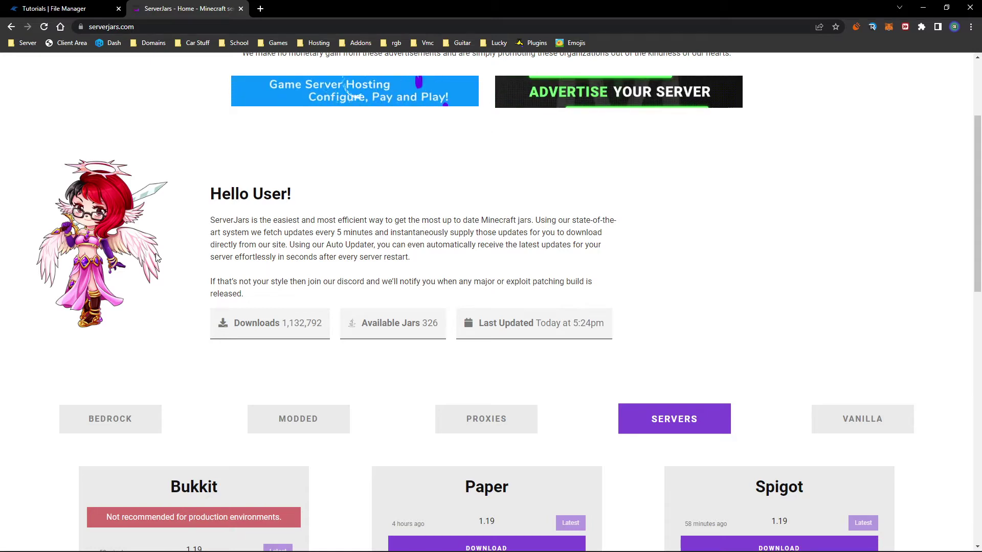
pyautogui.scroll(-5, 357, 358)
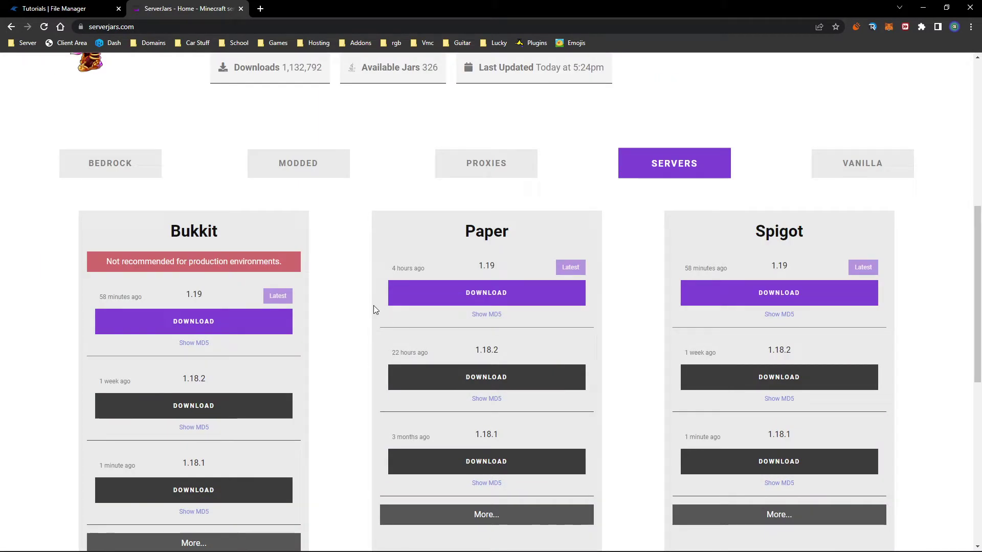
pyautogui.scroll(-5, 369, 305)
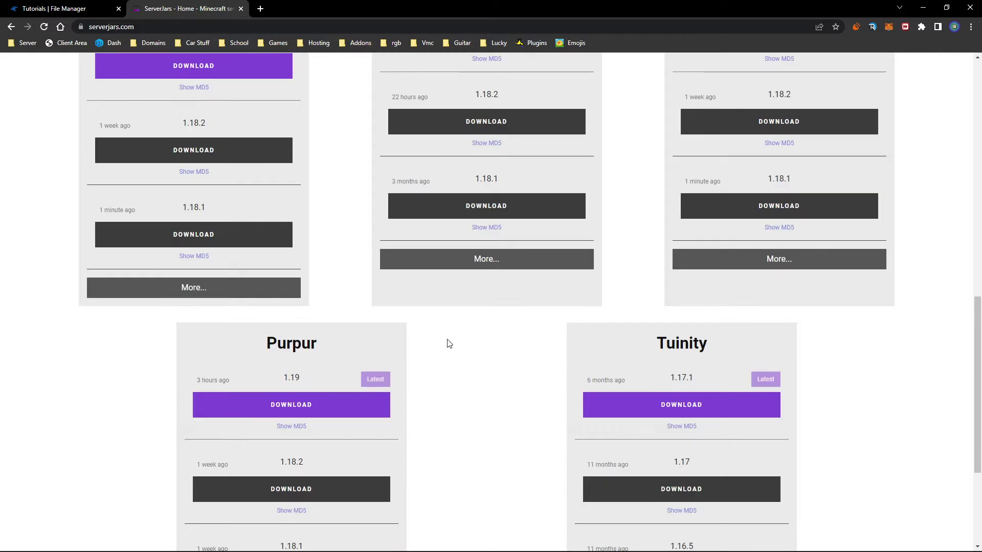
pyautogui.scroll(-2, 470, 360)
pyautogui.scroll(11, 491, 379)
pyautogui.scroll(-3, 358, 392)
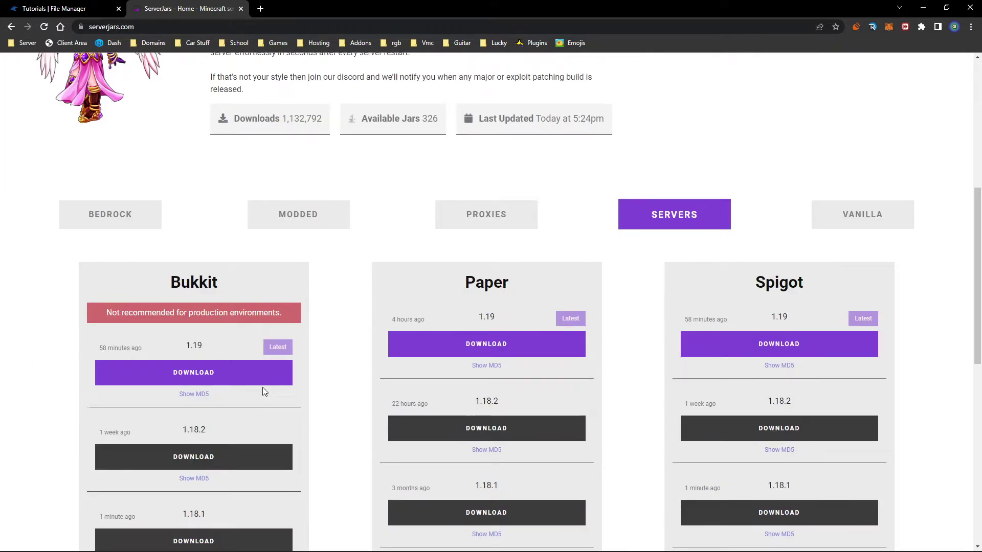
pyautogui.click(124, 214)
pyautogui.click(274, 217)
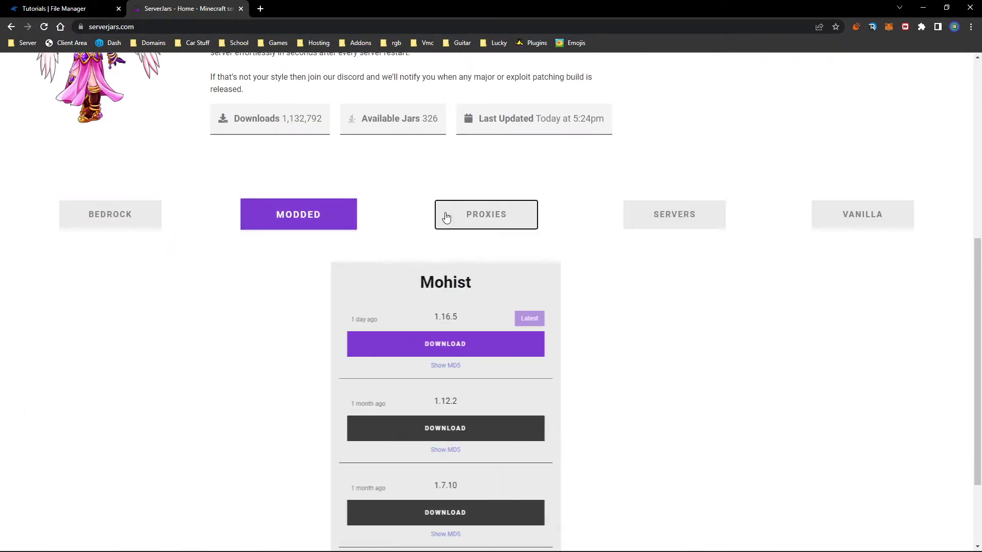
pyautogui.click(446, 217)
pyautogui.click(720, 214)
pyautogui.click(869, 214)
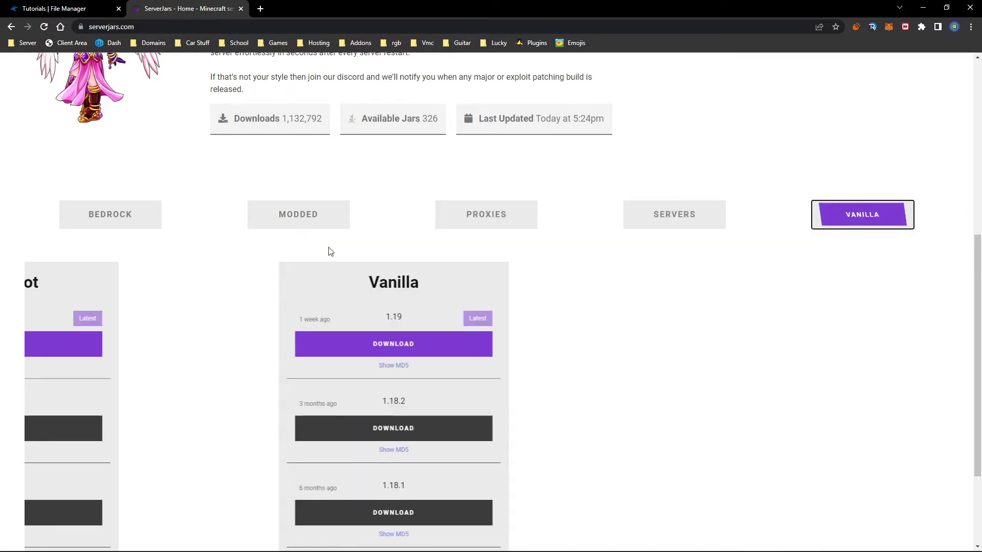
pyautogui.click(110, 229)
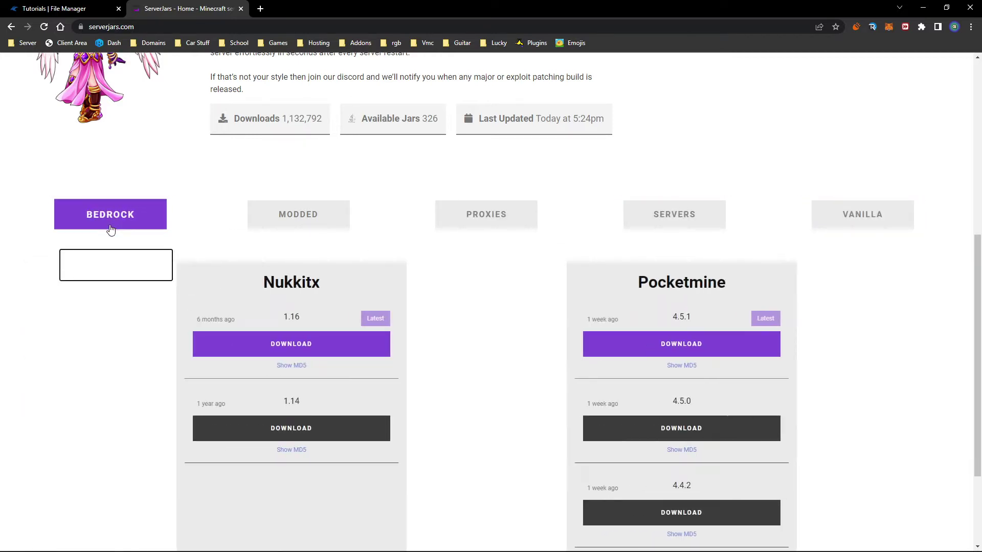
pyautogui.click(485, 225)
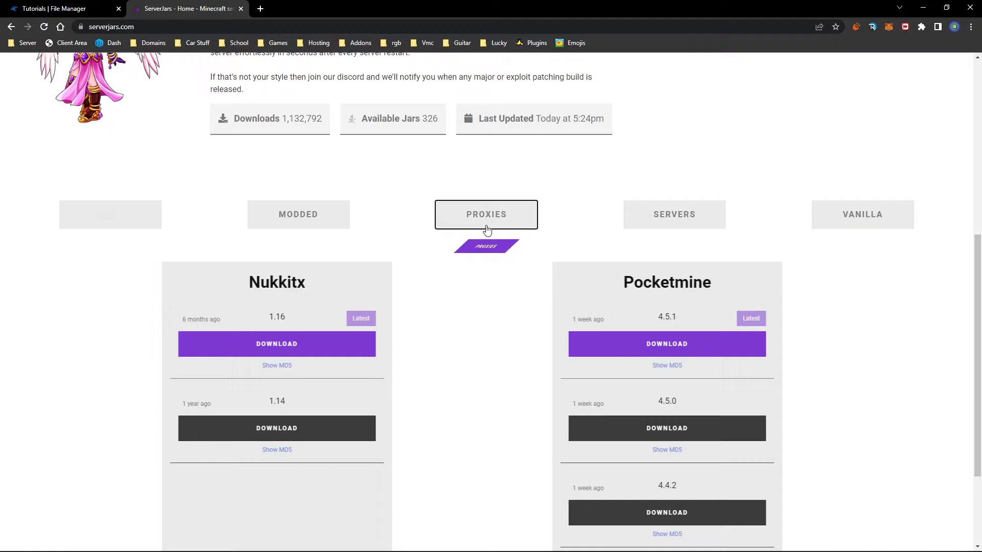
pyautogui.scroll(-3, 350, 365)
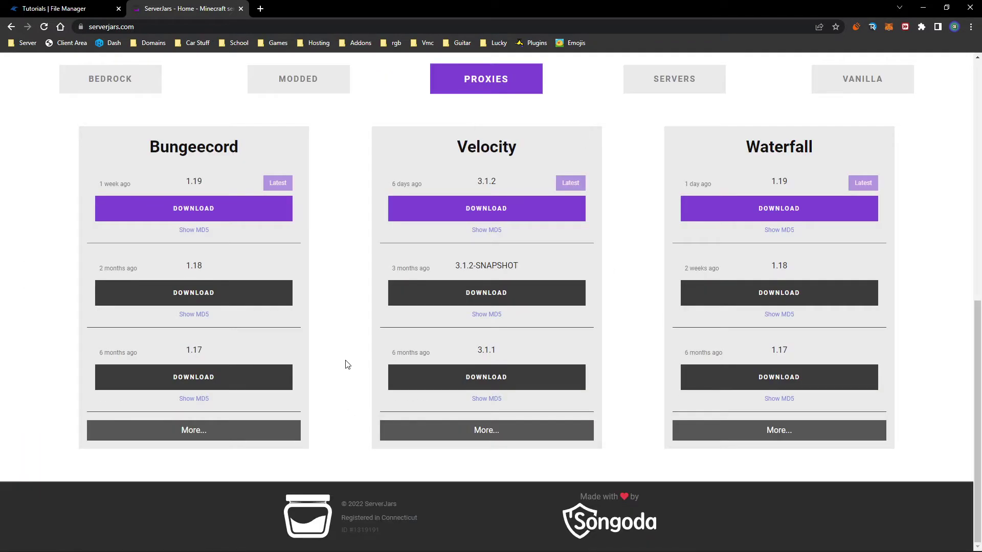
pyautogui.scroll(6, 347, 364)
pyautogui.click(340, 385)
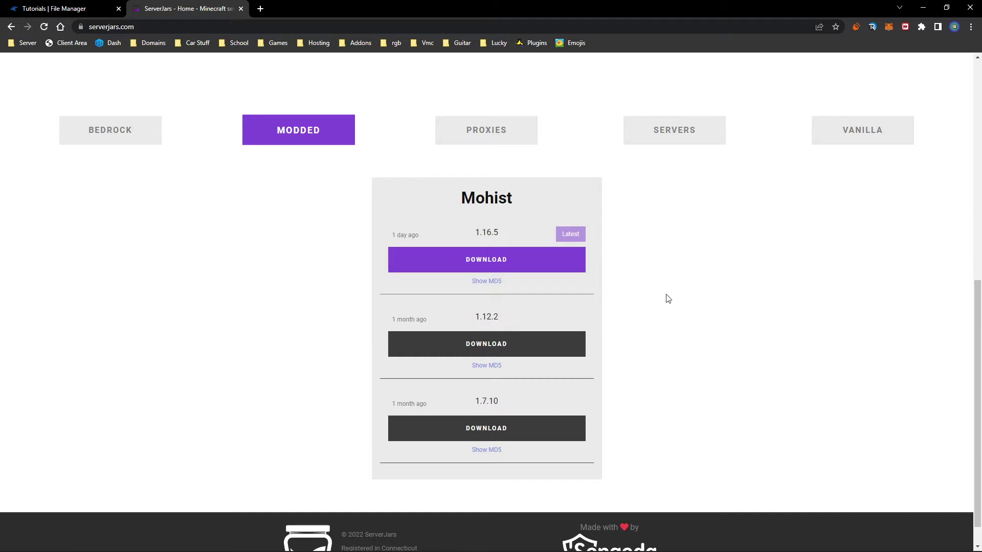
pyautogui.scroll(4, 680, 297)
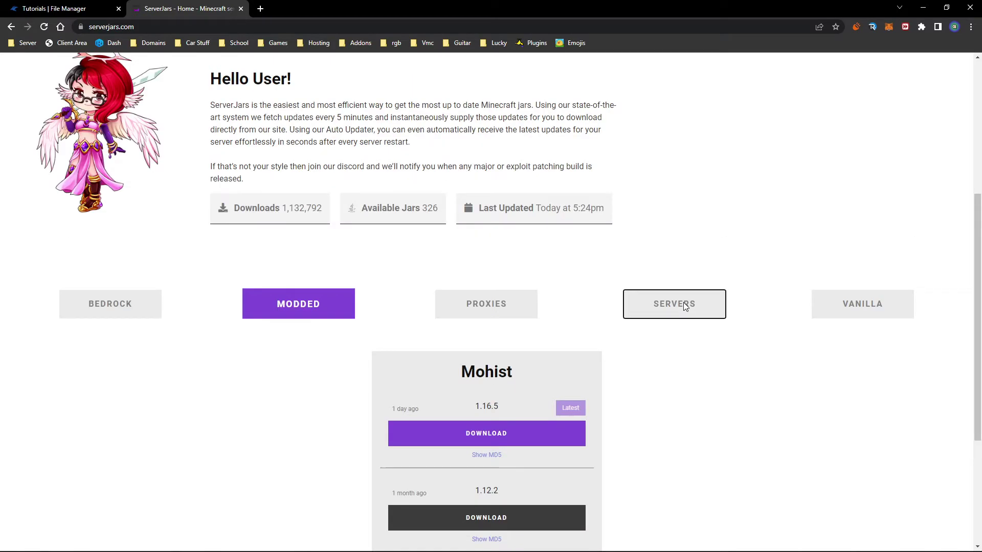
pyautogui.click(683, 303)
pyautogui.scroll(-7, 526, 256)
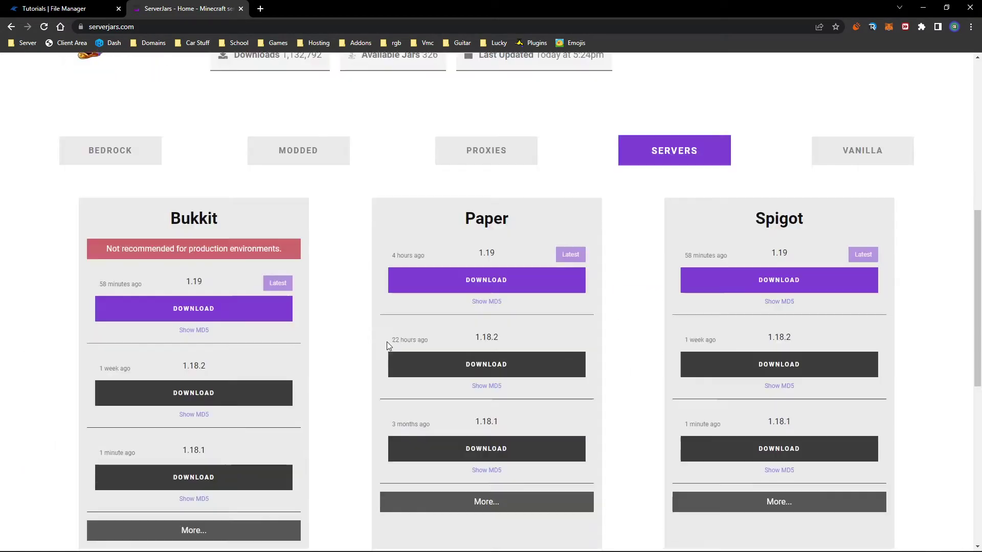
pyautogui.scroll(4, 276, 380)
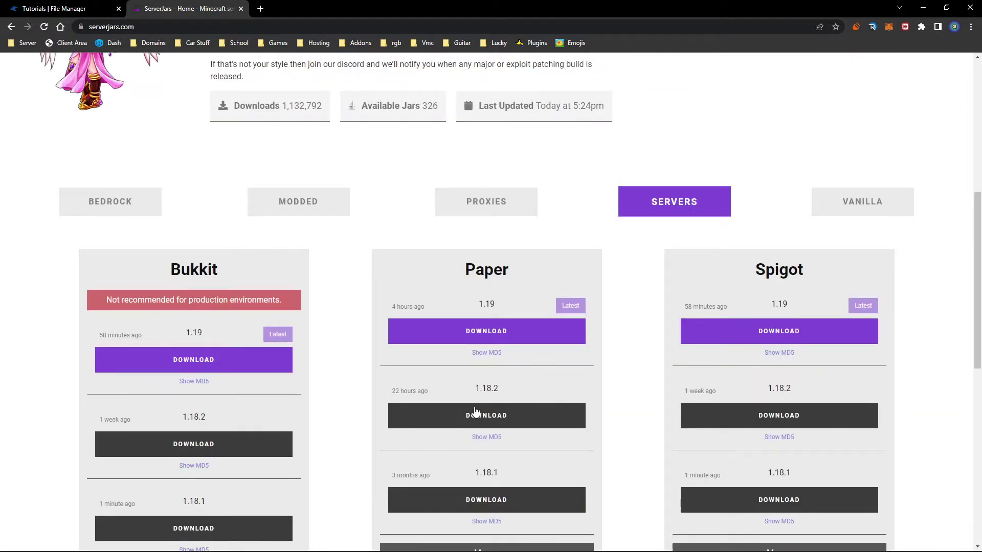
pyautogui.scroll(-4, 470, 426)
pyautogui.scroll(3, 467, 426)
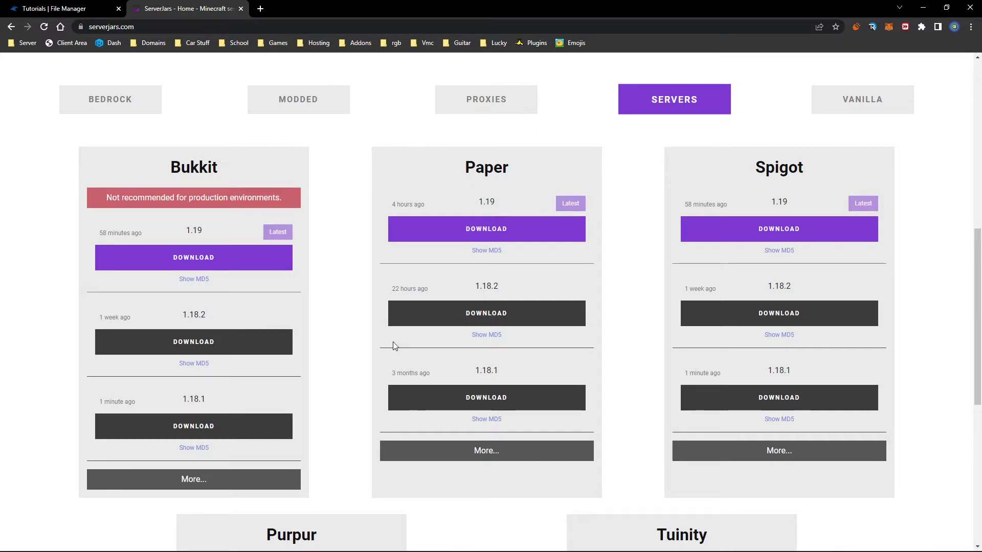
# Download paper-1.19.jar from the Paper 1.19 card, then open and close Chrome's menu.
pyautogui.click(451, 229)
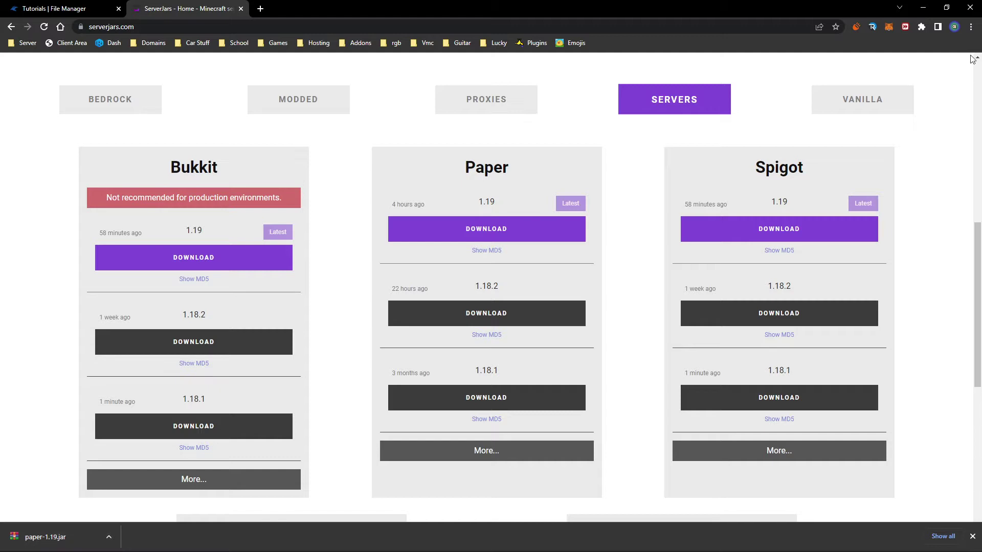
pyautogui.click(970, 27)
pyautogui.click(565, 117)
# Upload paper-1.19.jar (36.34 MB) from the downloads bar into the server's home/container folder.
pyautogui.click(112, 12)
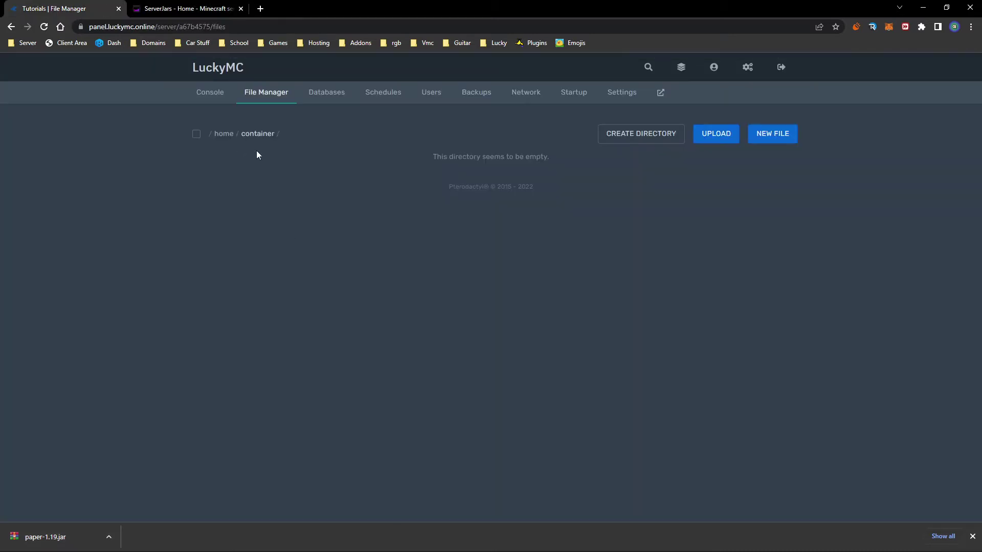
pyautogui.click(210, 92)
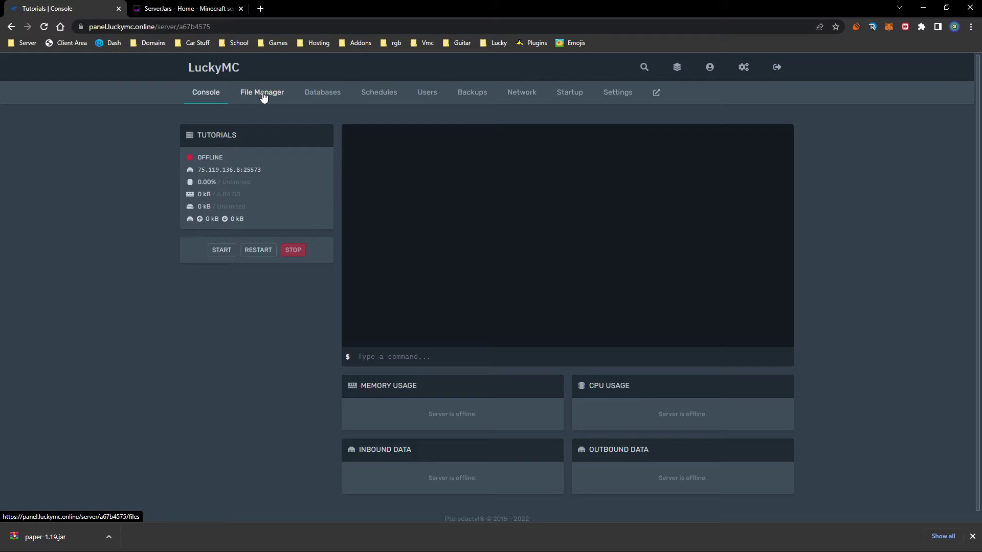
pyautogui.click(263, 95)
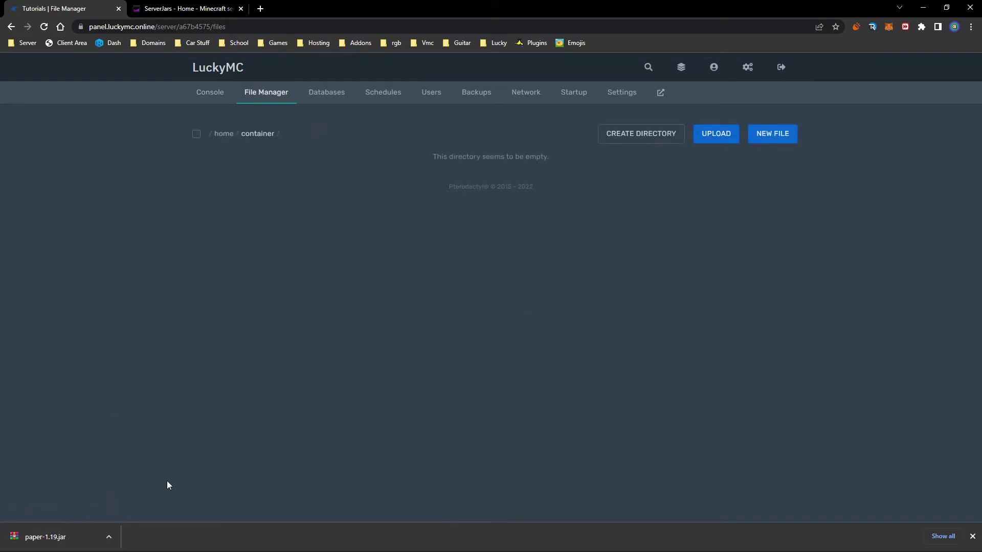
pyautogui.moveTo(59, 535); pyautogui.dragTo(456, 289)
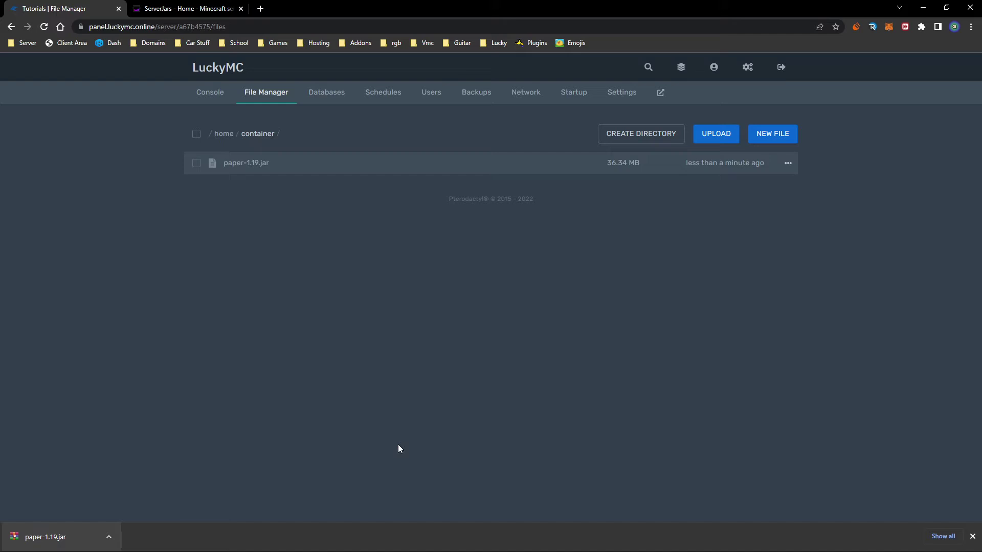
pyautogui.click(721, 131)
pyautogui.click(31, 69)
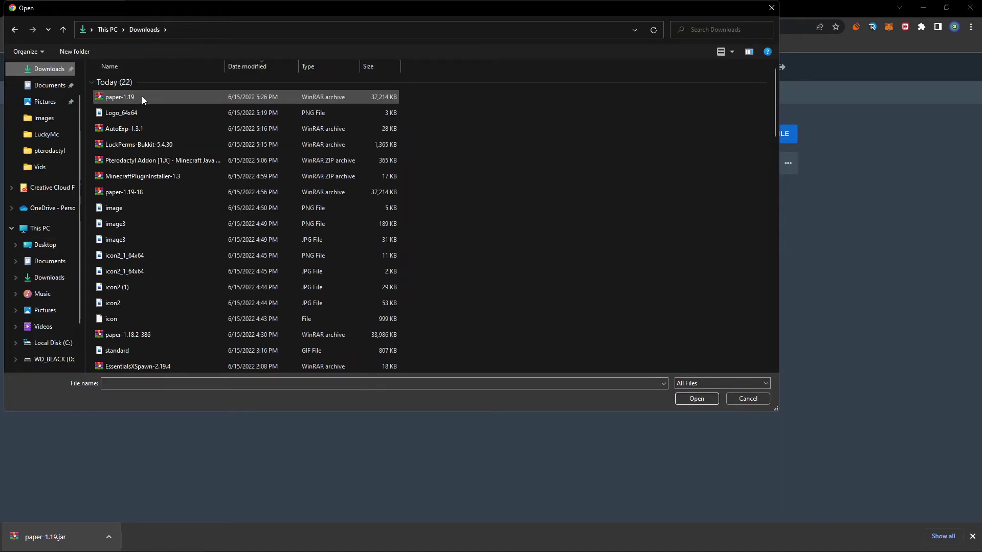
pyautogui.click(752, 400)
pyautogui.click(972, 536)
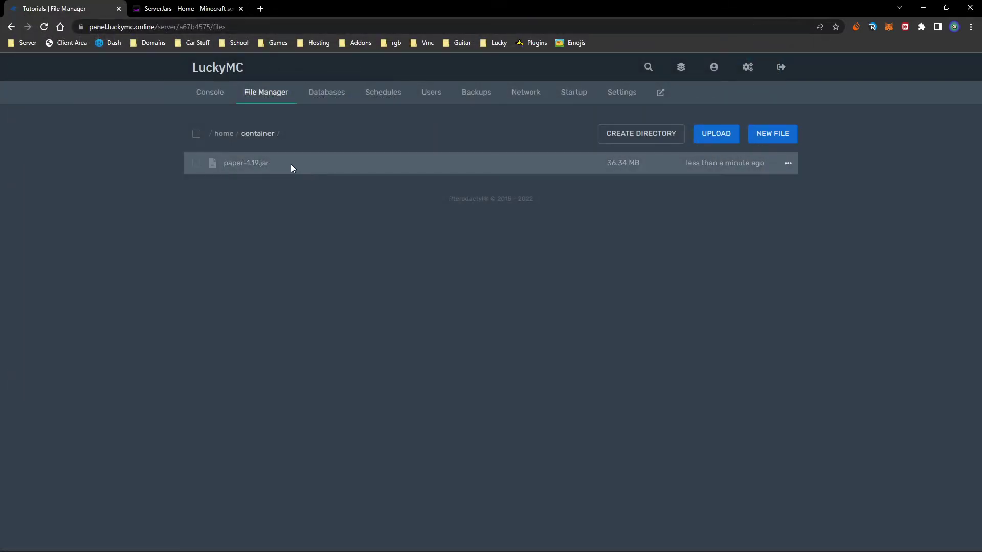
# Rename the 36.34 MB paper-1.19.jar file to server.jar through its Rename option.
pyautogui.click(788, 162)
pyautogui.click(451, 164)
pyautogui.rightClick(440, 159)
pyautogui.click(416, 187)
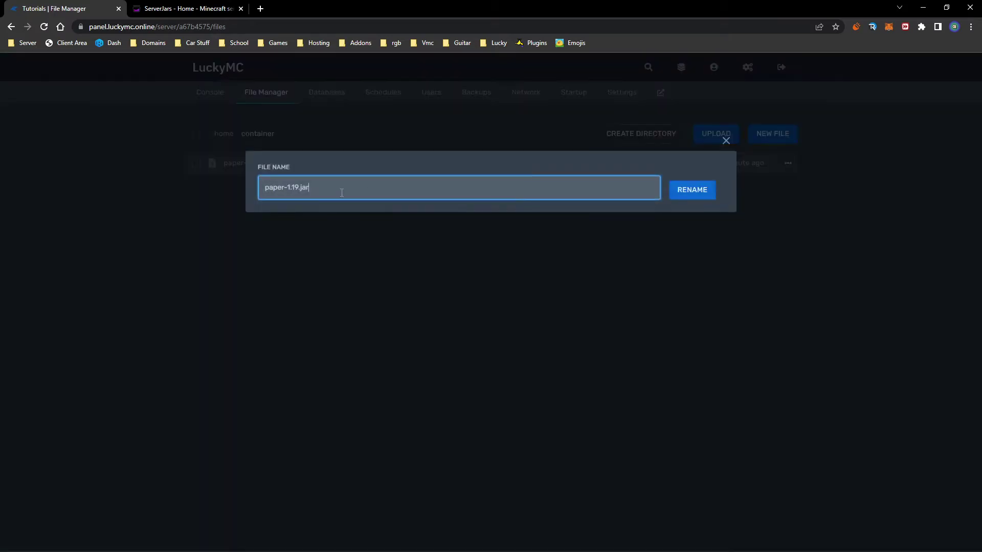
pyautogui.doubleClick(299, 188)
pyautogui.click(323, 185)
pyautogui.press('BackSpace')
pyautogui.press('BackSpace')
pyautogui.press('BackSpace')
pyautogui.press('BackSpace')
pyautogui.press('BackSpace')
pyautogui.press('BackSpace')
pyautogui.press('BackSpace')
pyautogui.click(699, 190)
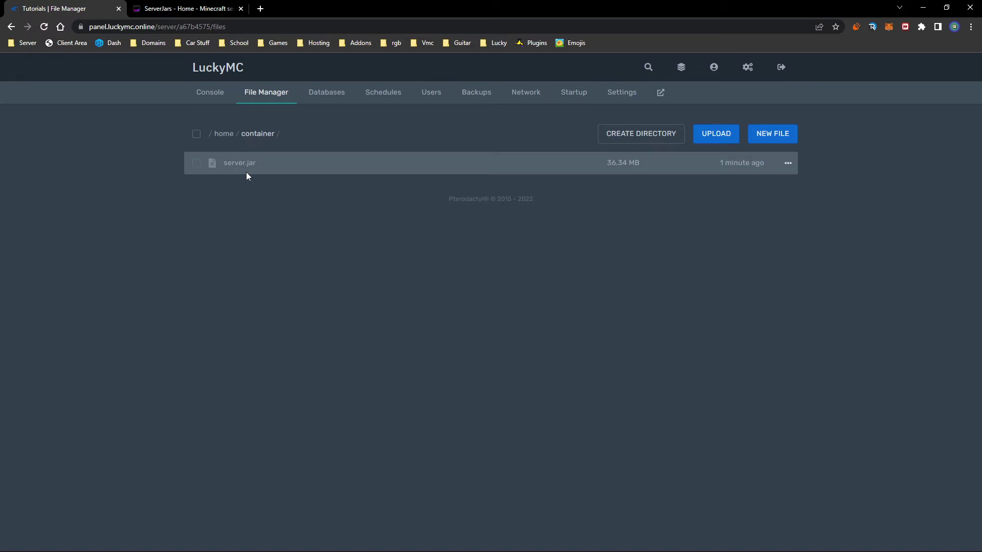
# Go to the Startup settings and point out the Minecraft Version, Build Number and Server Jar File variables.
pyautogui.click(529, 97)
pyautogui.click(586, 97)
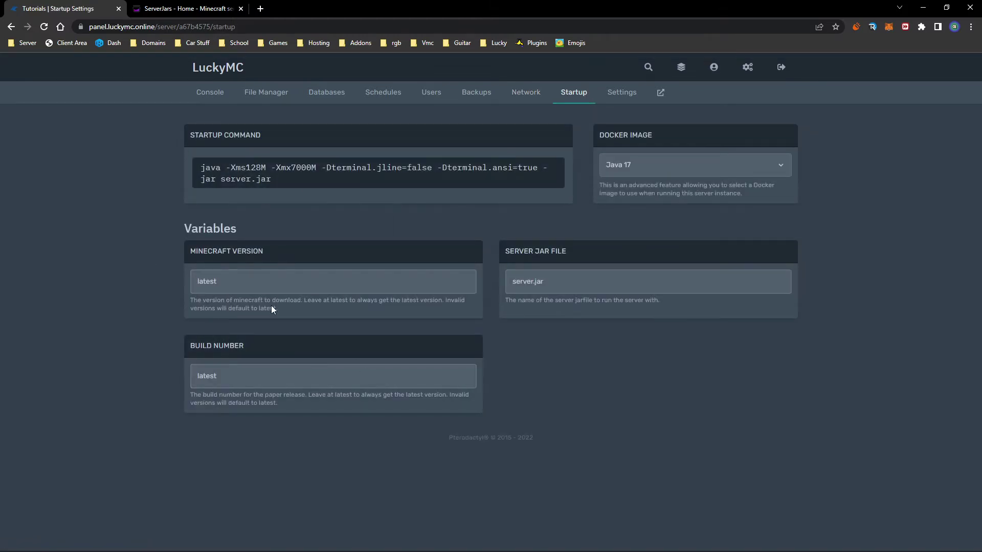
pyautogui.moveTo(254, 345); pyautogui.dragTo(216, 338)
pyautogui.tripleClick(219, 345)
pyautogui.tripleClick(221, 346)
pyautogui.click(222, 346)
pyautogui.click(245, 249)
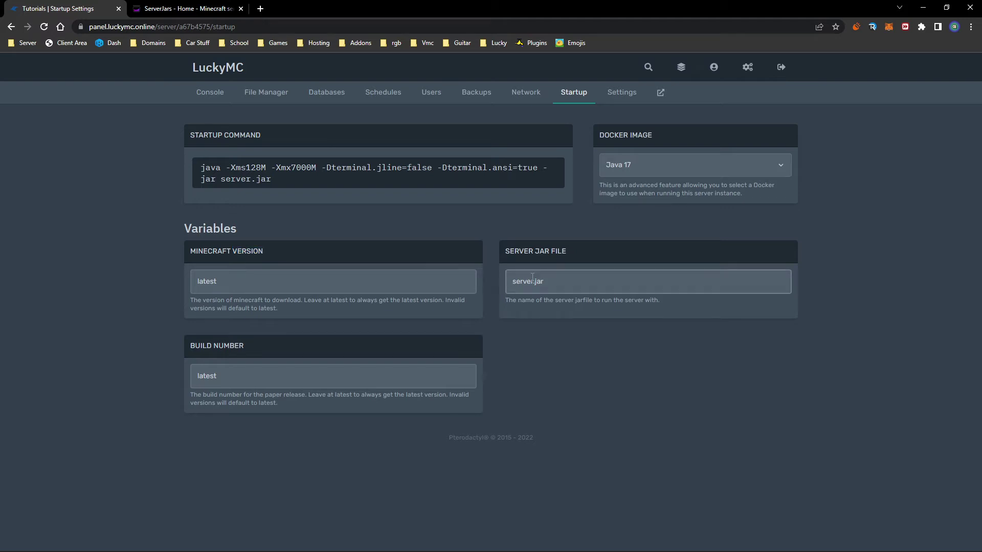
pyautogui.moveTo(502, 254); pyautogui.dragTo(601, 258)
pyautogui.click(600, 256)
# Change the SERVER JAR FILE value to spigot.jar, keeping the Docker image on Java 17.
pyautogui.tripleClick(597, 277)
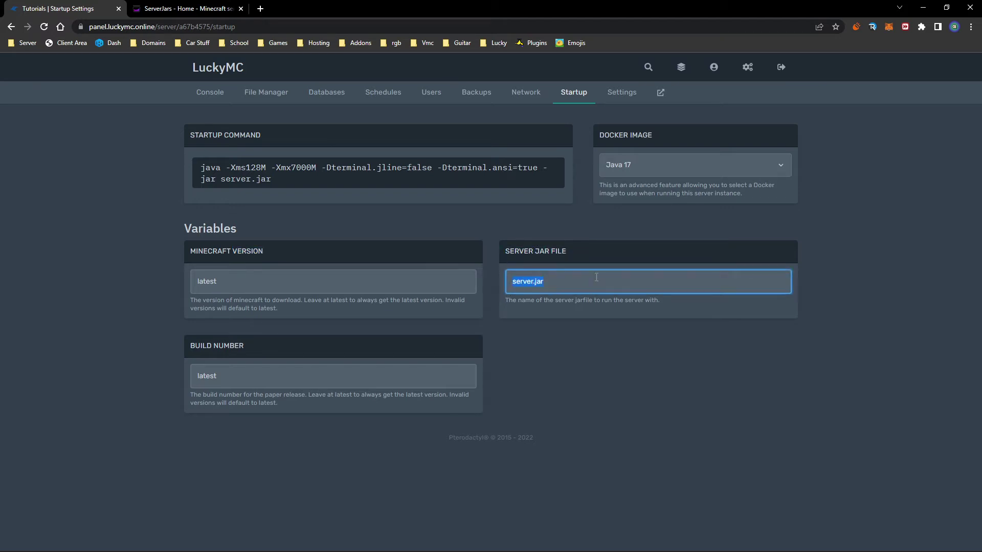
pyautogui.click(559, 286)
pyautogui.doubleClick(533, 282)
pyautogui.write('spigot')
pyautogui.click(593, 338)
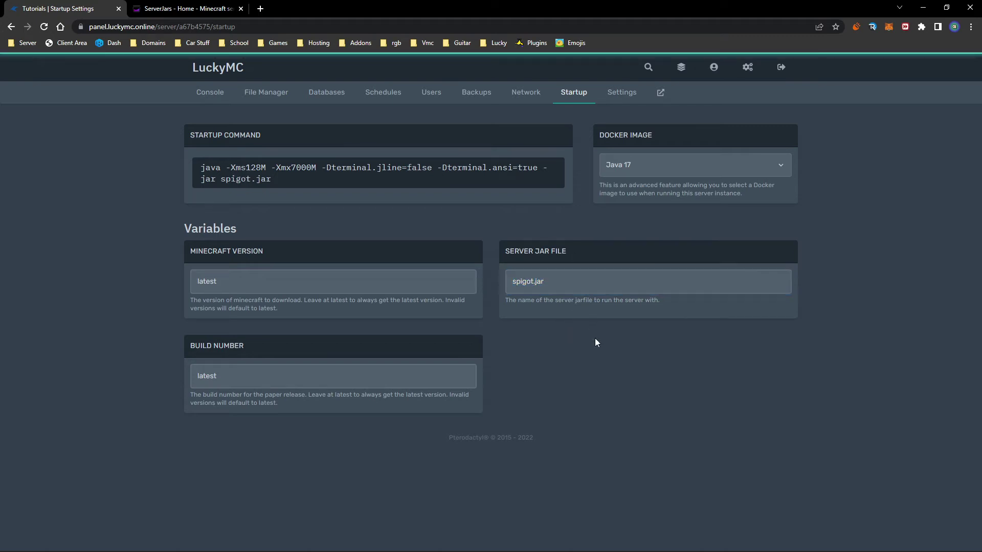
pyautogui.click(634, 170)
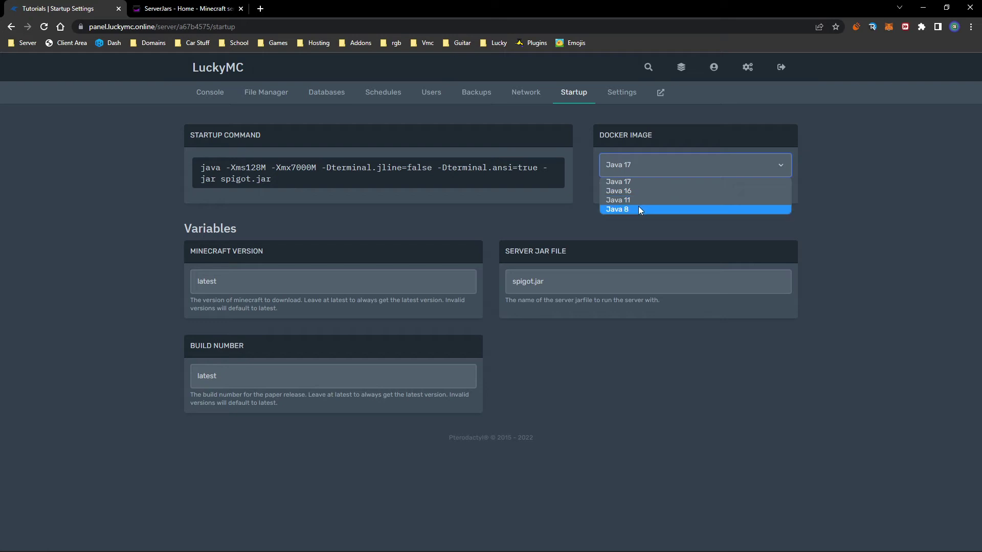
pyautogui.click(512, 217)
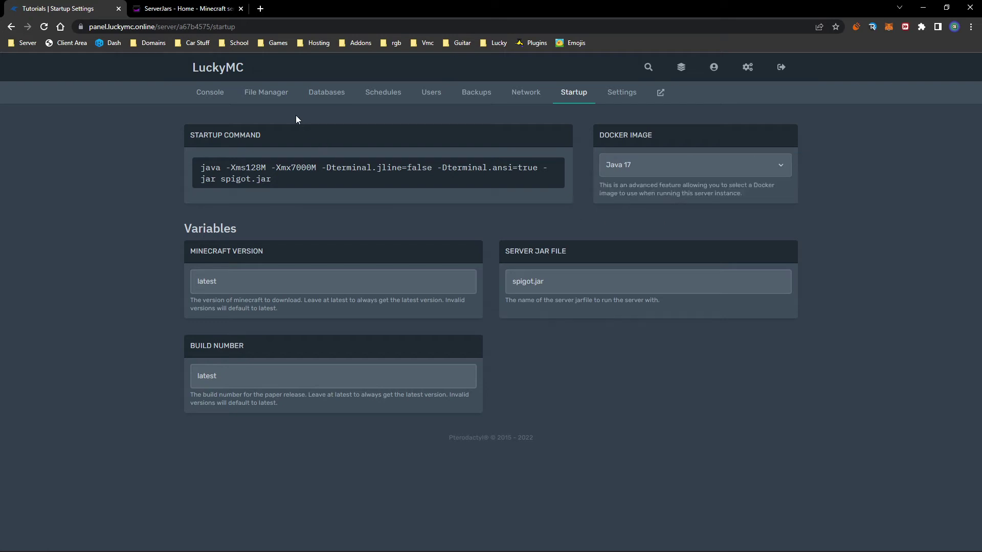
pyautogui.click(518, 279)
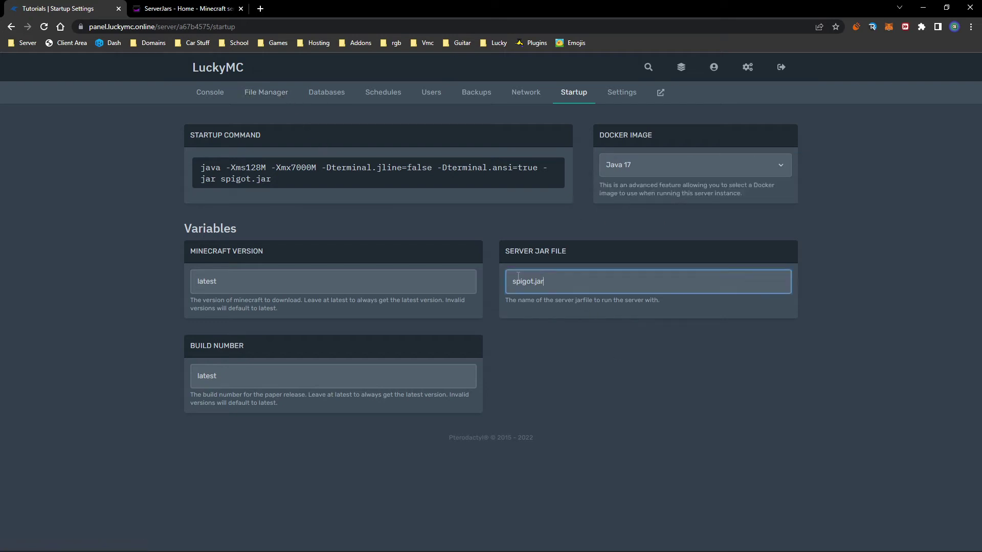
# Rename server.jar in the file manager to spigot.jar, pasting the name copied from Startup.
pyautogui.hotkey('ctrl', 'a')
pyautogui.hotkey('ctrl', 'c')
pyautogui.click(394, 196)
pyautogui.click(266, 92)
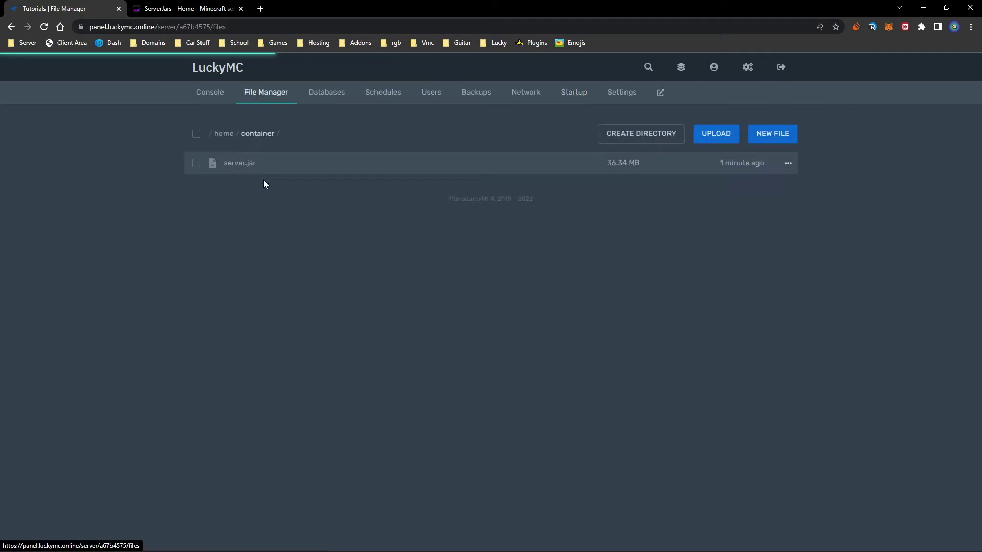
pyautogui.rightClick(274, 162)
pyautogui.click(261, 189)
pyautogui.hotkey('ctrl', 'v')
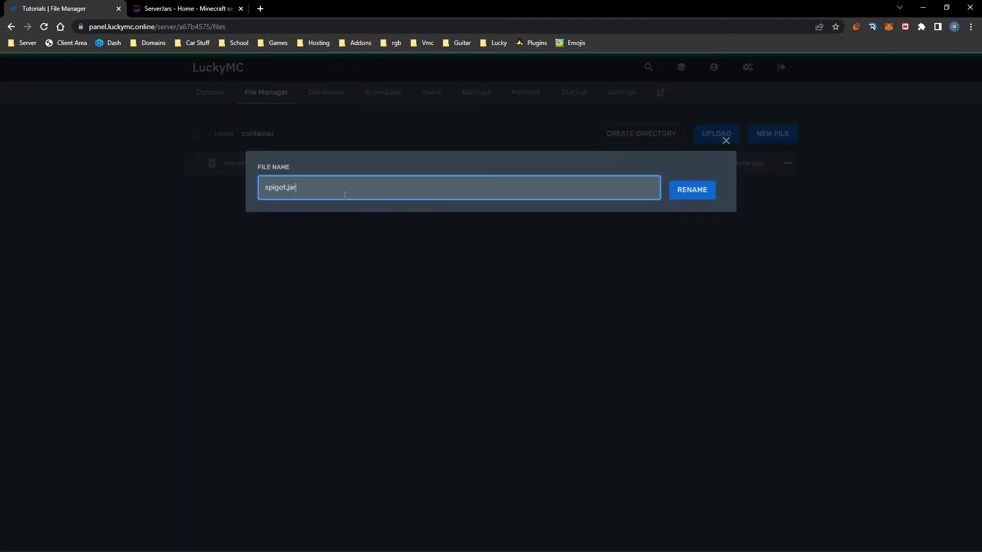
pyautogui.click(696, 194)
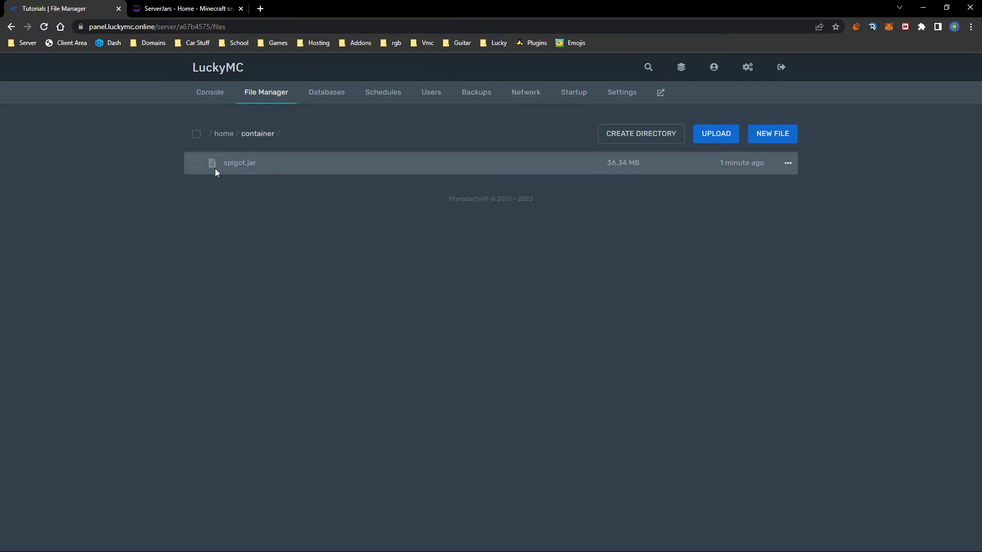
pyautogui.click(574, 93)
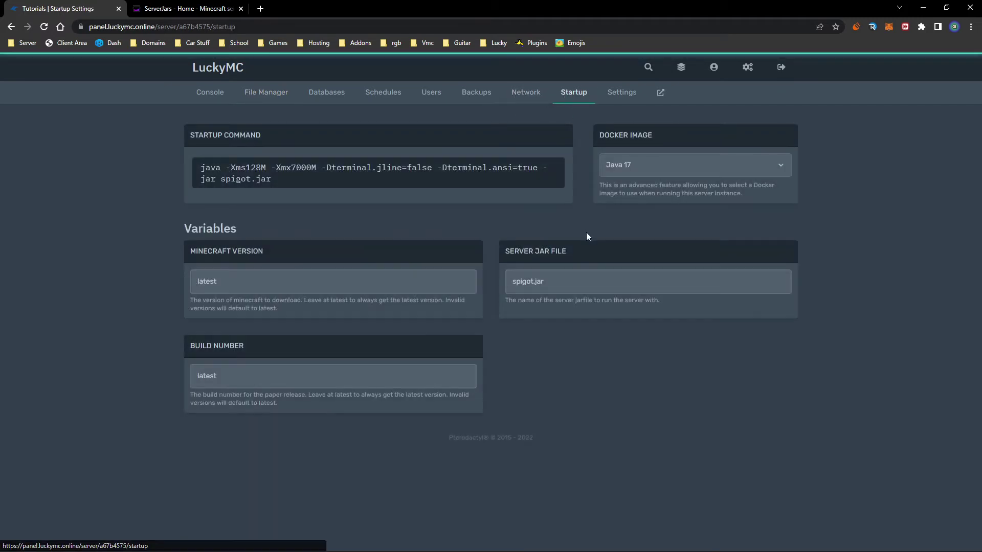
# Start the server from the Console and accept the Minecraft EULA so Paper 1.19 loads.
pyautogui.click(266, 93)
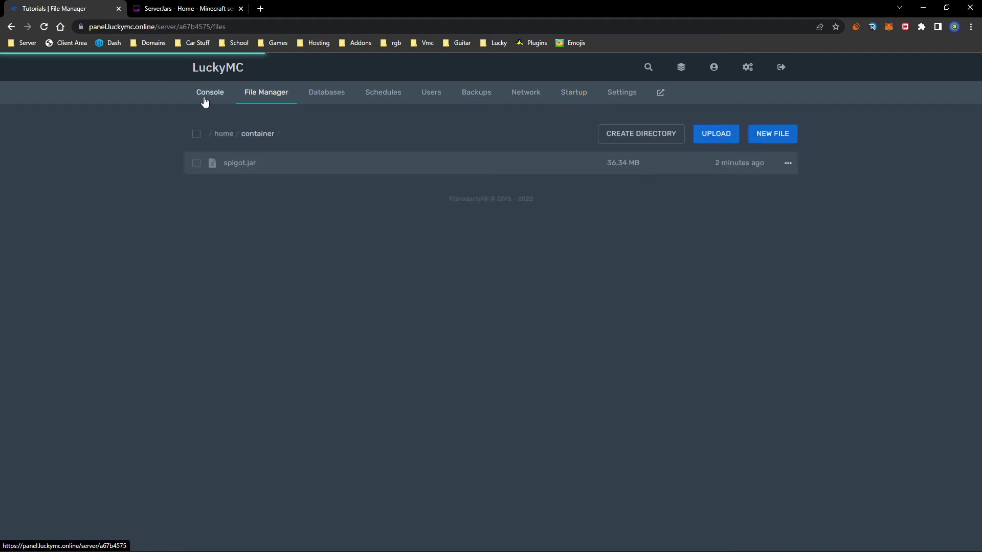
pyautogui.click(205, 97)
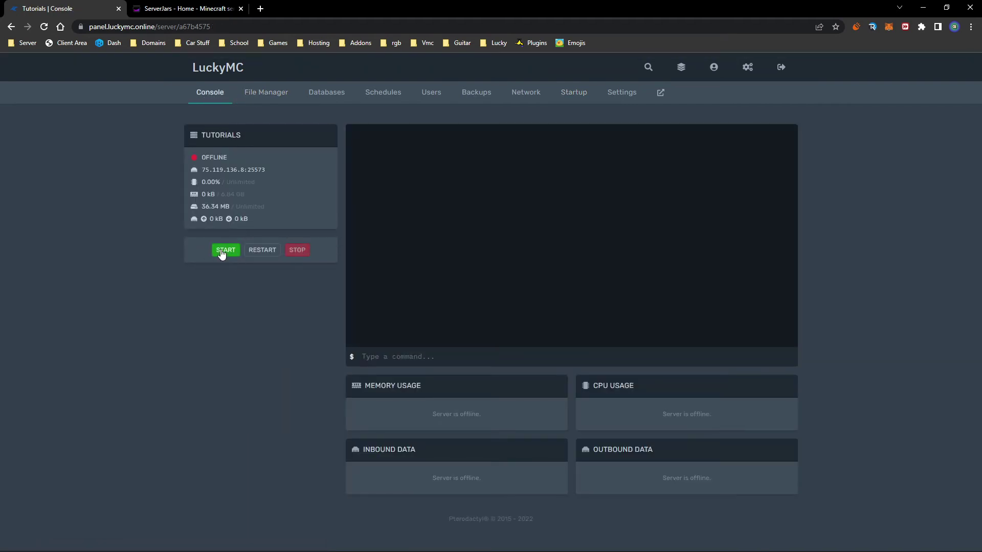
pyautogui.click(221, 251)
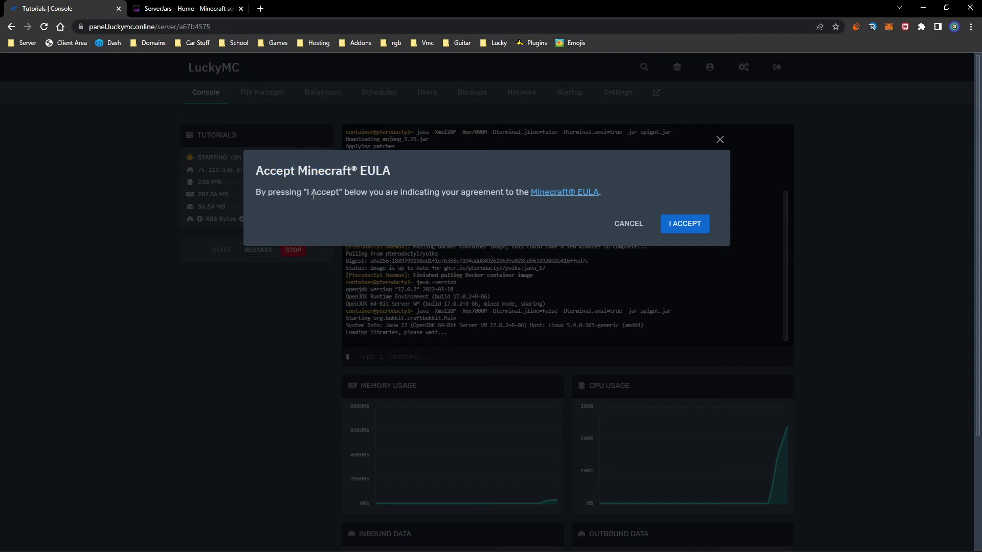
pyautogui.moveTo(313, 196); pyautogui.dragTo(502, 192)
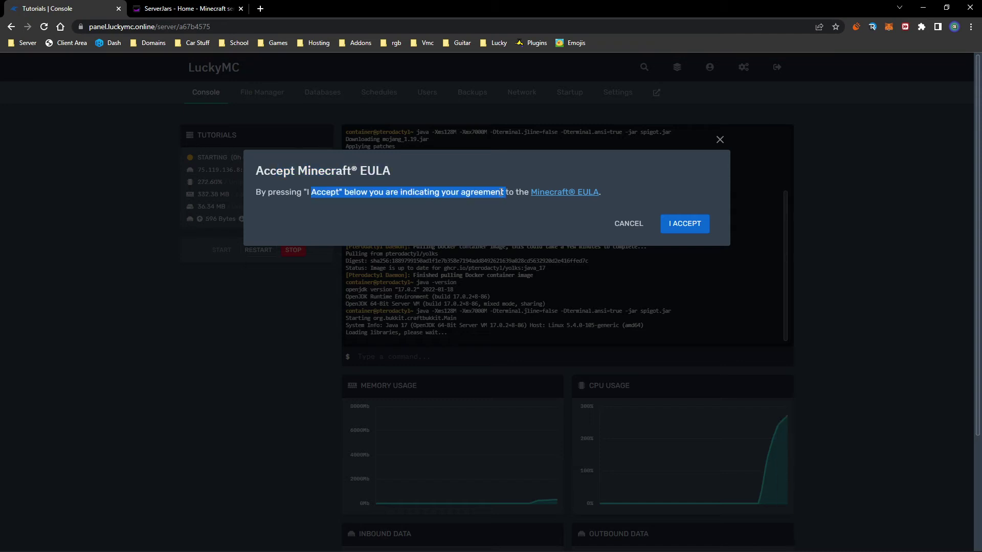
pyautogui.click(683, 229)
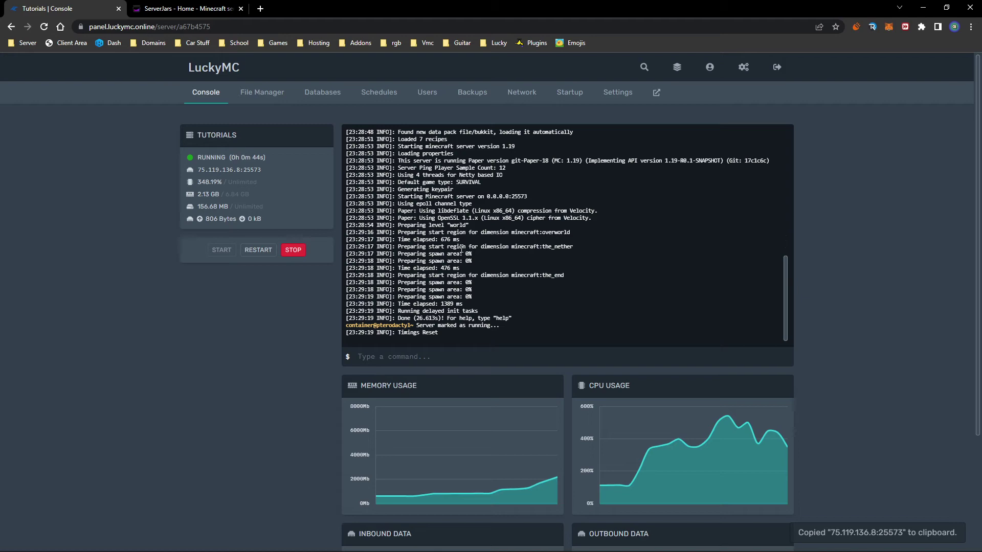
# Scroll through the console output and highlight the server name TUTORIALS.
pyautogui.moveTo(495, 267); pyautogui.dragTo(475, 239)
pyautogui.scroll(5, 461, 276)
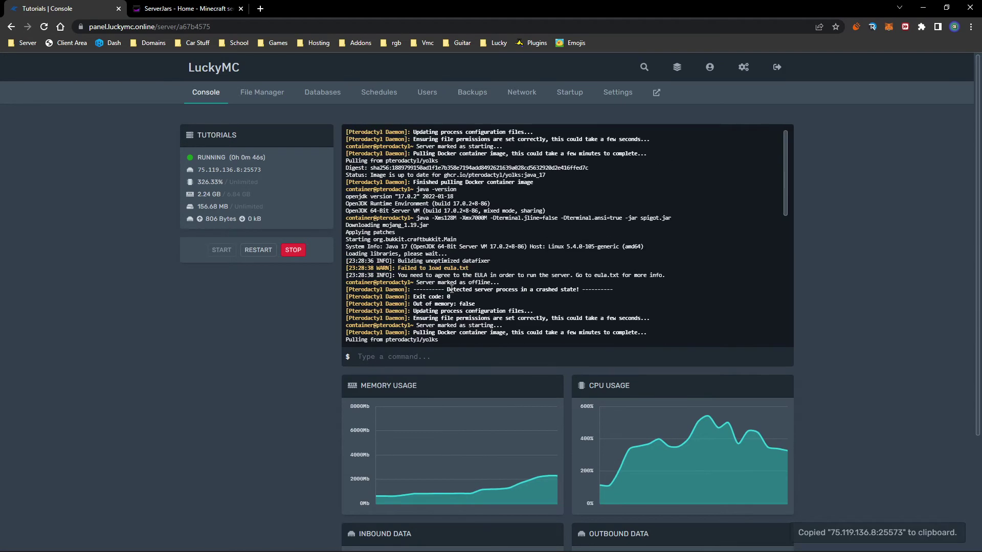
pyautogui.scroll(-2, 451, 289)
pyautogui.scroll(-5, 460, 266)
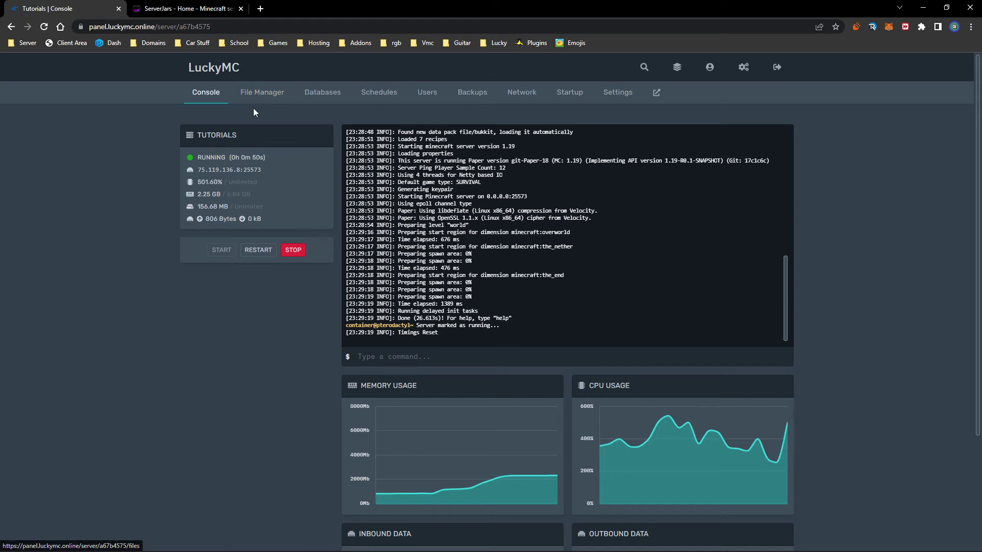
pyautogui.doubleClick(218, 137)
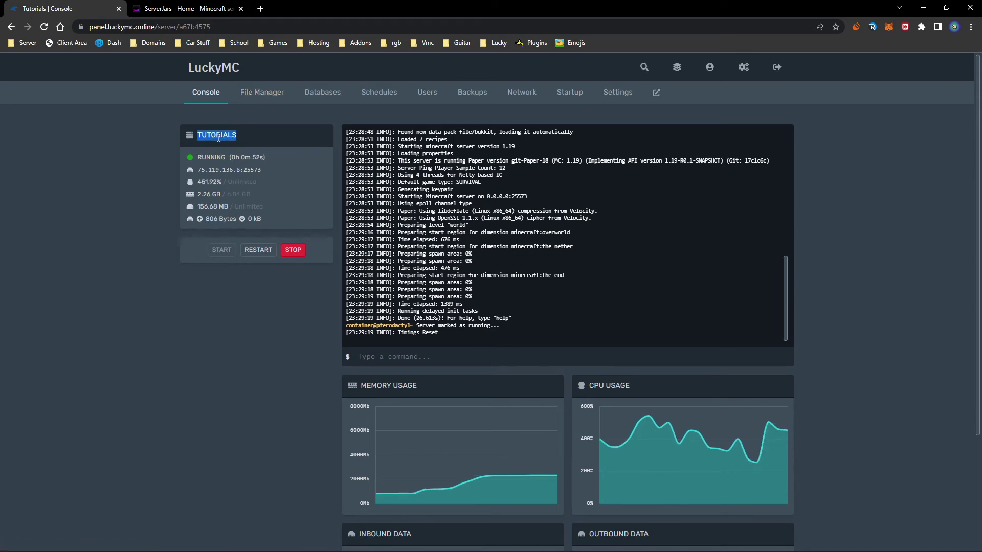
pyautogui.click(192, 136)
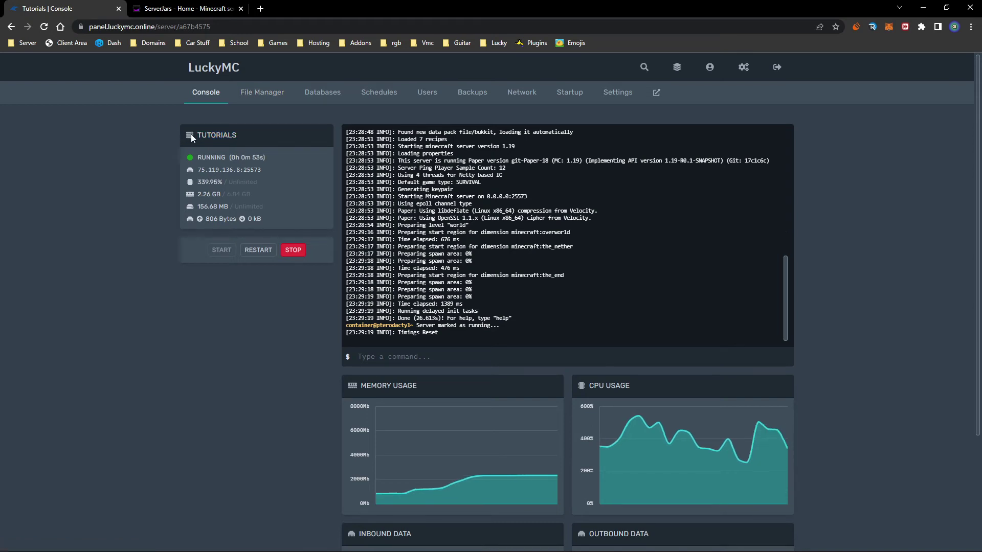
# Browse the files and logs folder, then select the address 75.119.136.8:25573 in the Console.
pyautogui.click(280, 97)
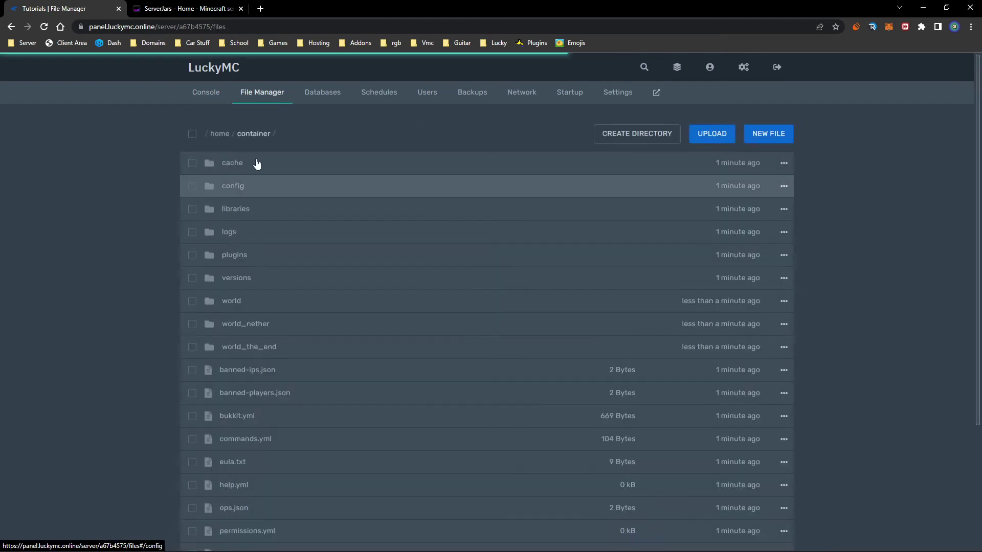
pyautogui.click(276, 232)
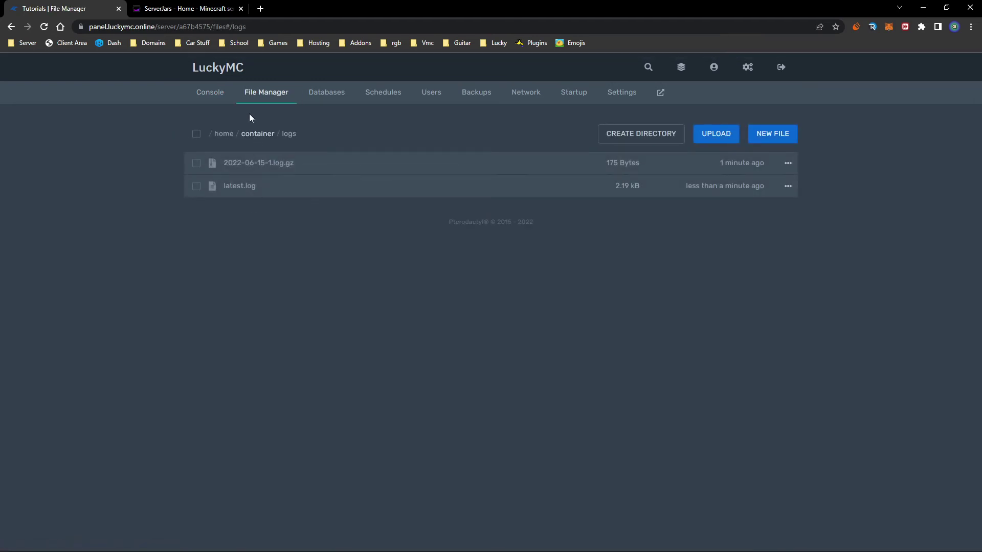
pyautogui.click(209, 93)
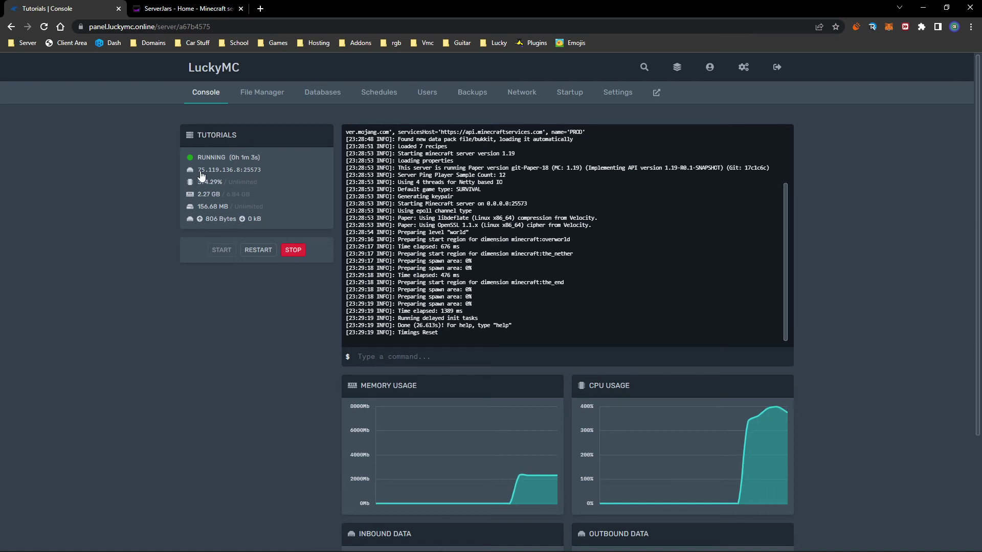
pyautogui.moveTo(262, 170); pyautogui.dragTo(196, 174)
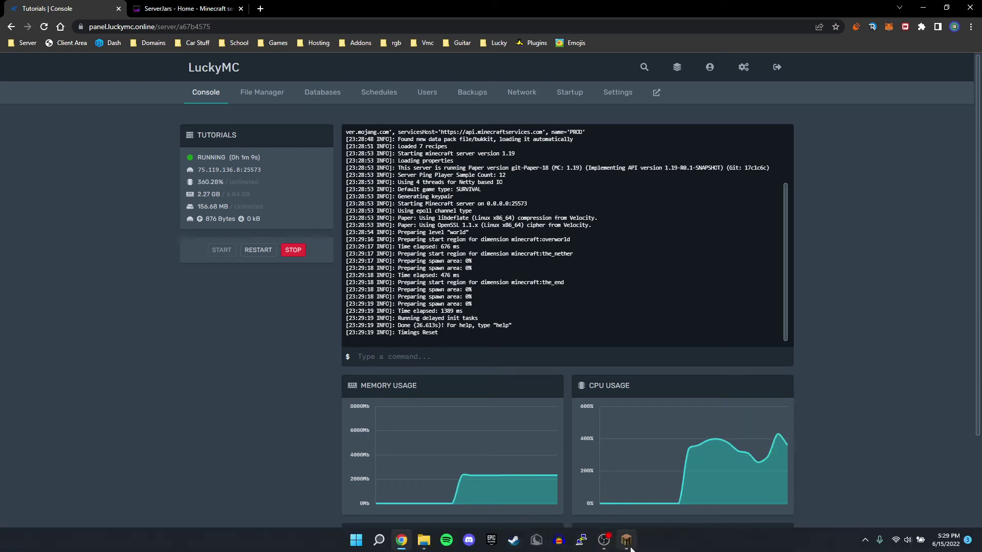
# In Lunar Client, add a server entry named Test at 75.119.136.8:25573.
pyautogui.click(628, 543)
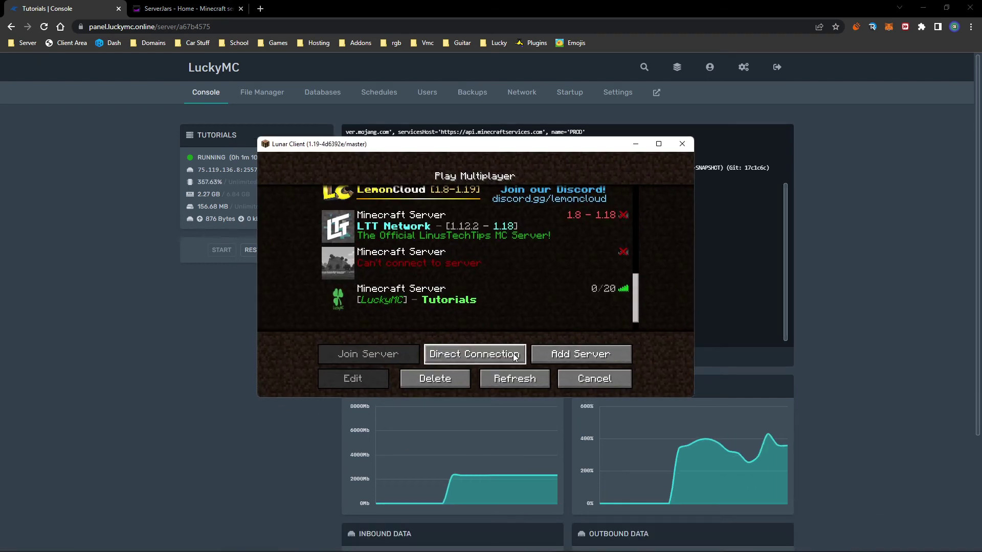
pyautogui.click(568, 356)
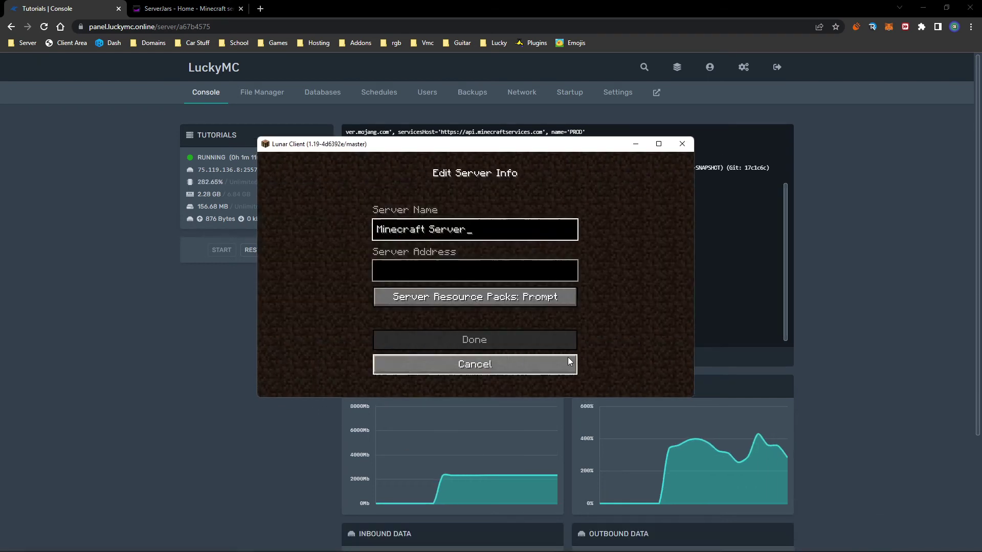
pyautogui.click(452, 271)
pyautogui.write('75.119.136.8:25573')
pyautogui.click(471, 232)
pyautogui.hotkey('ctrl', 'a')
pyautogui.press('BackSpace')
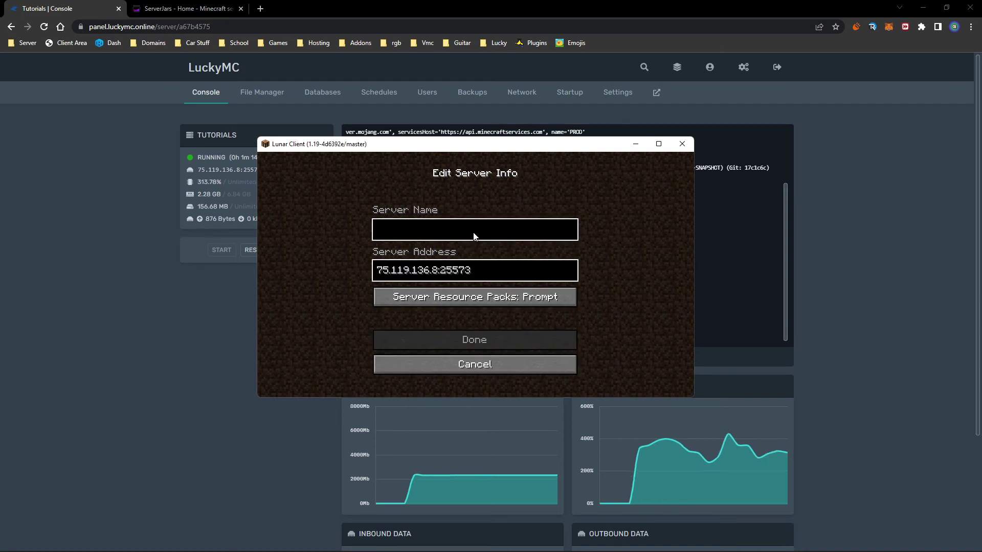
pyautogui.write('wem0j130t135t')
pyautogui.hotkey('ctrl', 'a')
pyautogui.press('BackSpace')
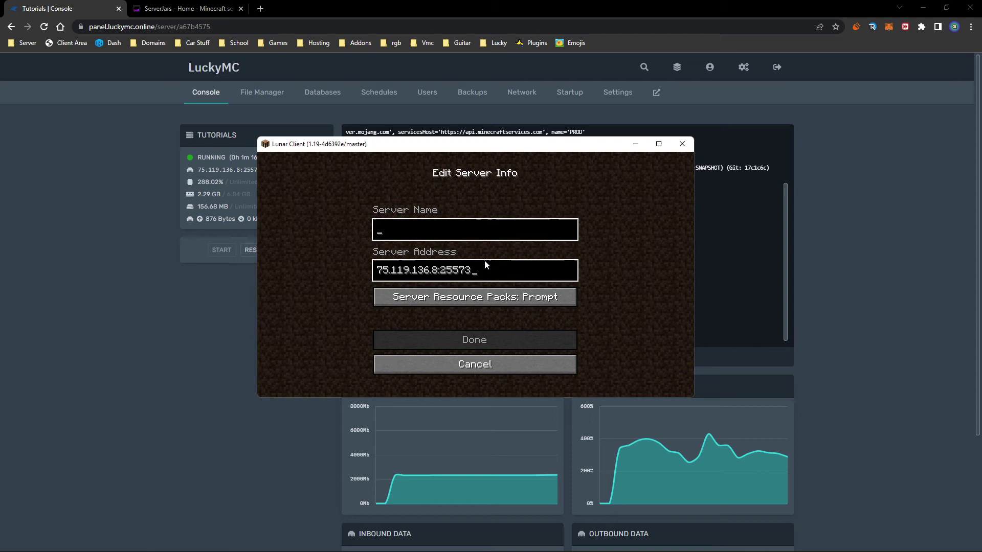
pyautogui.write('Test')
pyautogui.click(486, 337)
# Delete the old LuckyMC entry from the server list.
pyautogui.scroll(-2, 485, 333)
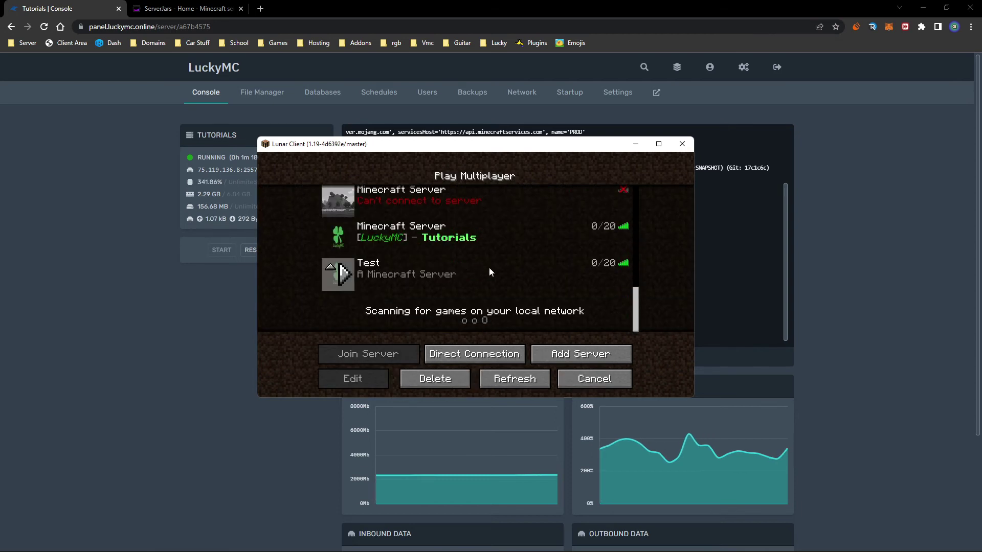
pyautogui.click(452, 238)
pyautogui.click(434, 378)
pyautogui.click(407, 297)
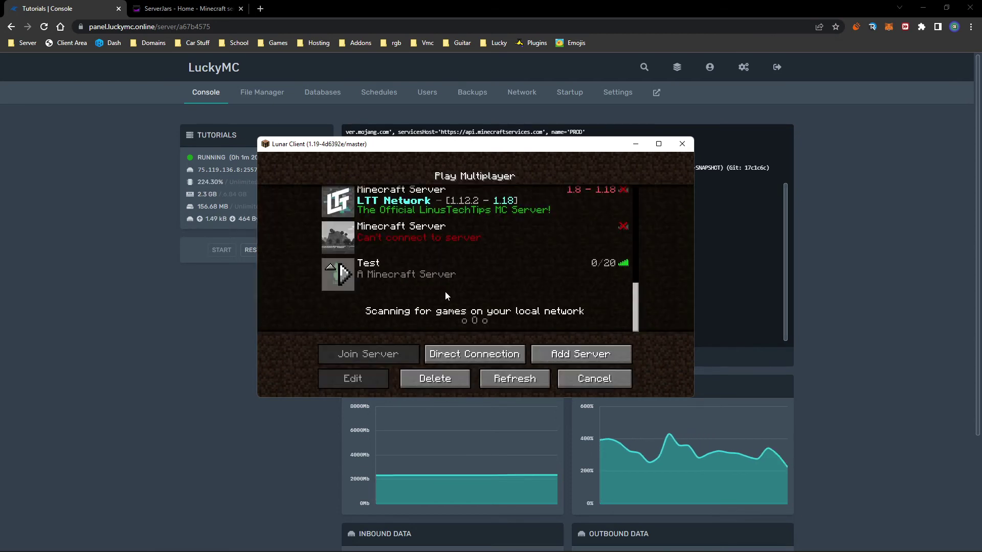
# Join the Test server, walk across the badlands, then pause and return to the panel.
pyautogui.moveTo(341, 290)
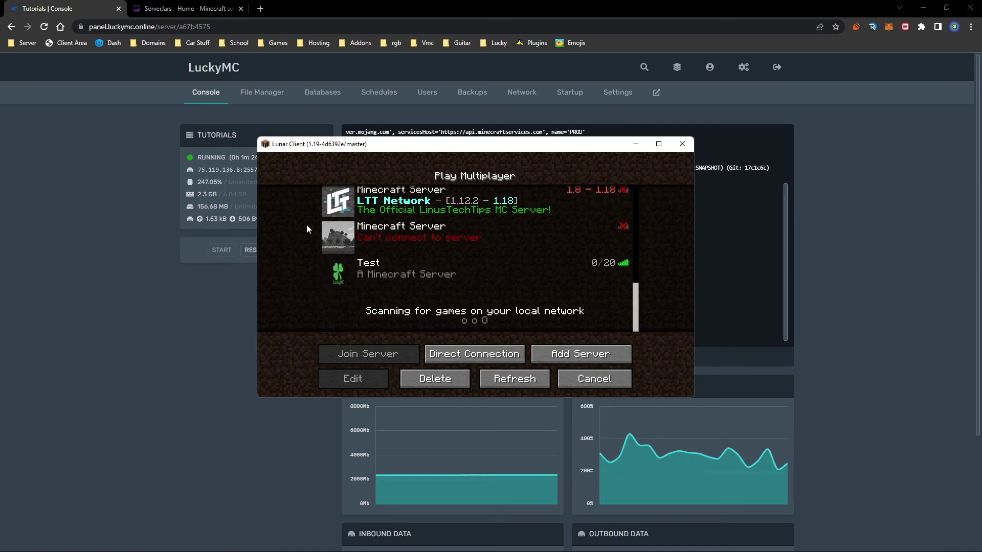
pyautogui.moveTo(332, 247)
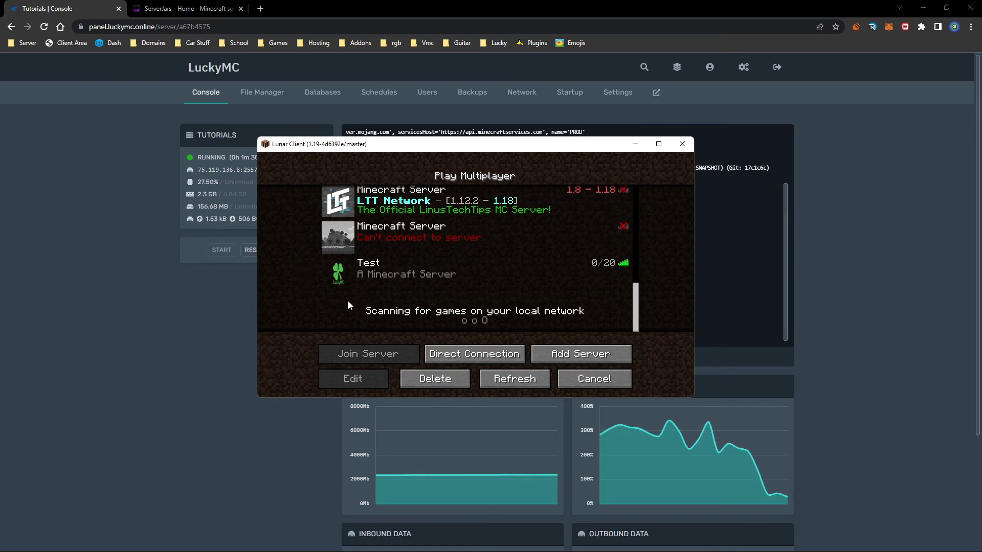
pyautogui.doubleClick(340, 270)
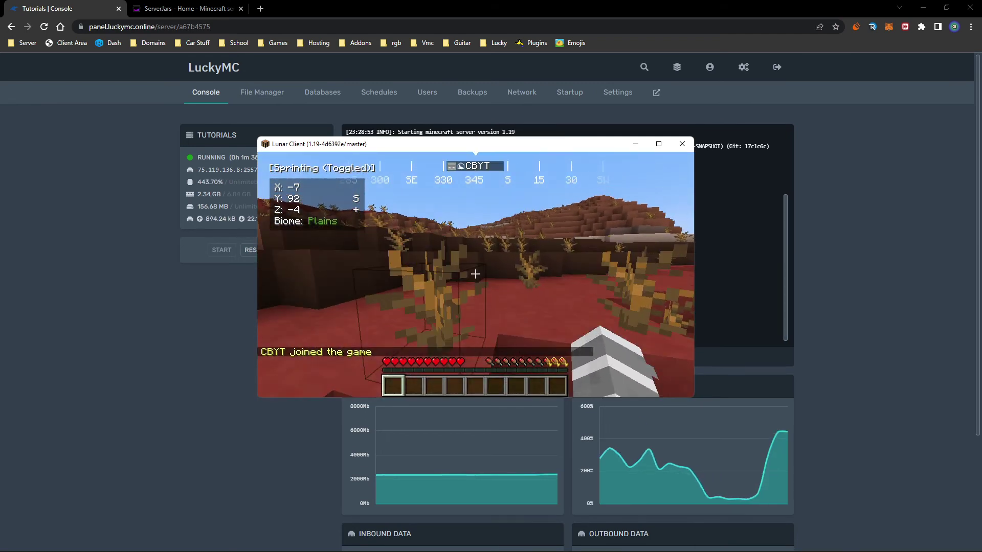
pyautogui.press('w')
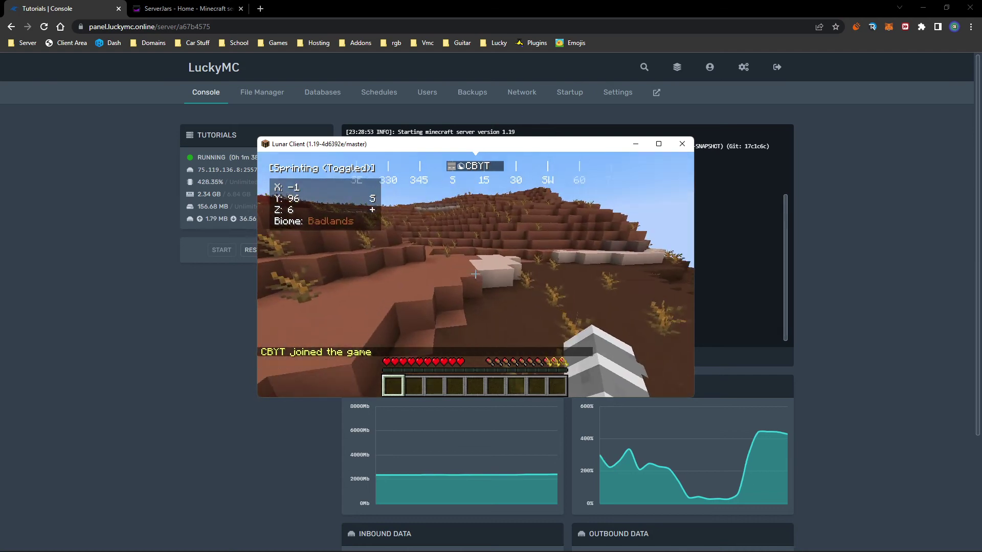
pyautogui.moveTo(476, 275)
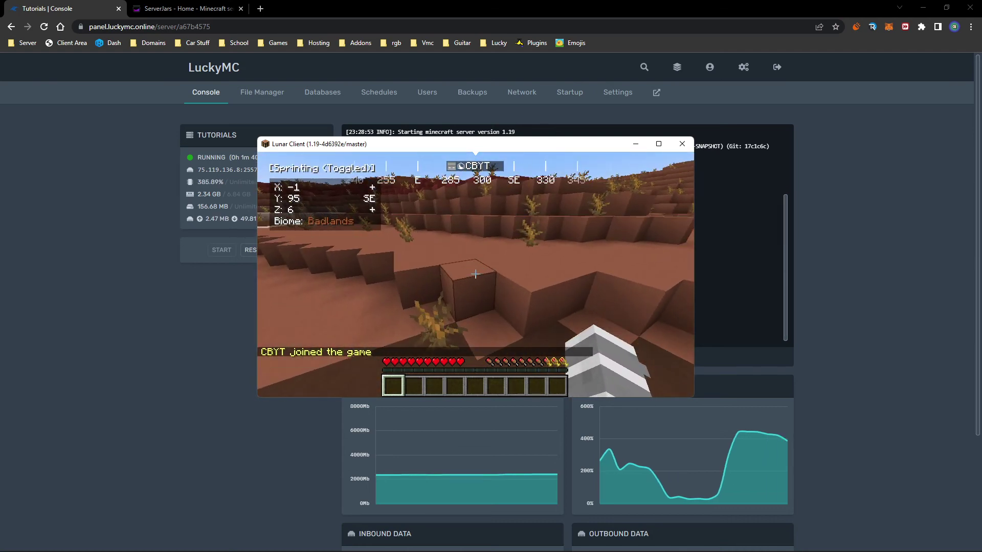
pyautogui.press('w')
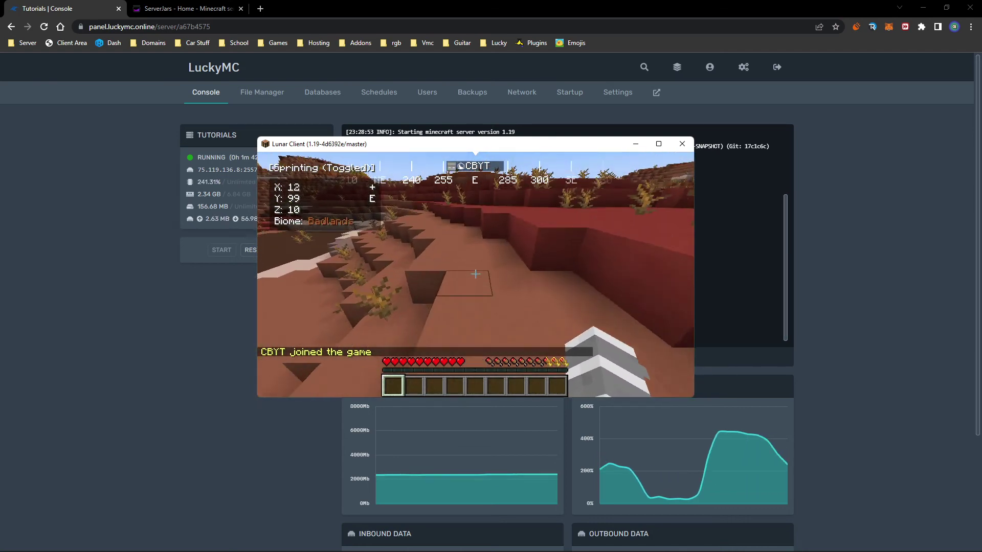
pyautogui.press('Escape')
pyautogui.click(186, 478)
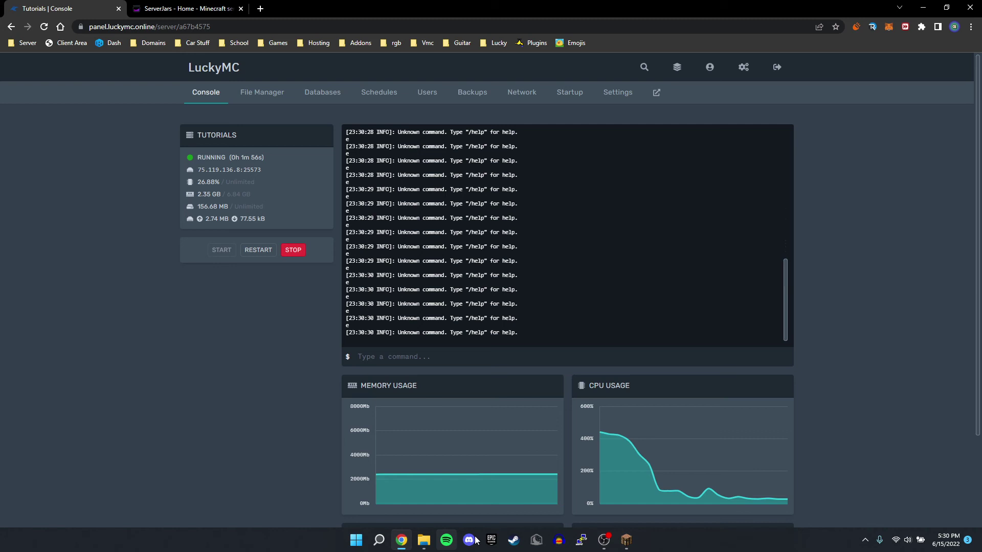
# Give the joined player operator status with the op command in the server console.
pyautogui.hotkey('alt', 'Tab')
pyautogui.hotkey('alt', 'Tab')
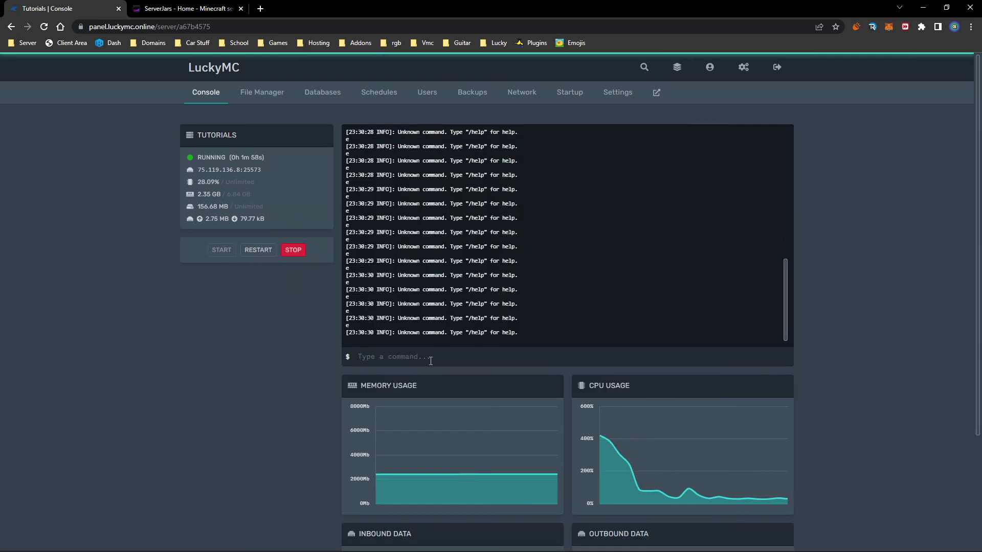
pyautogui.click(430, 358)
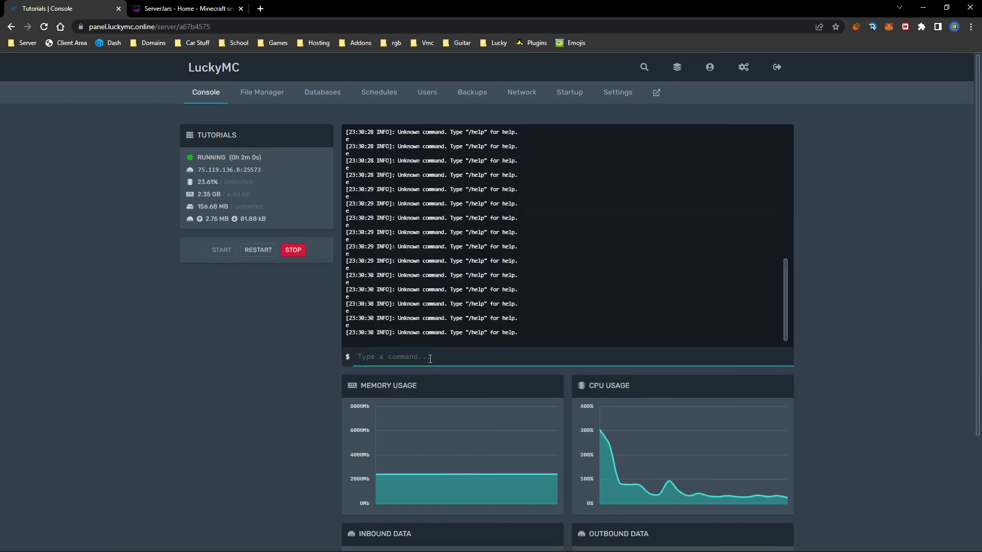
pyautogui.write('op CBYT')
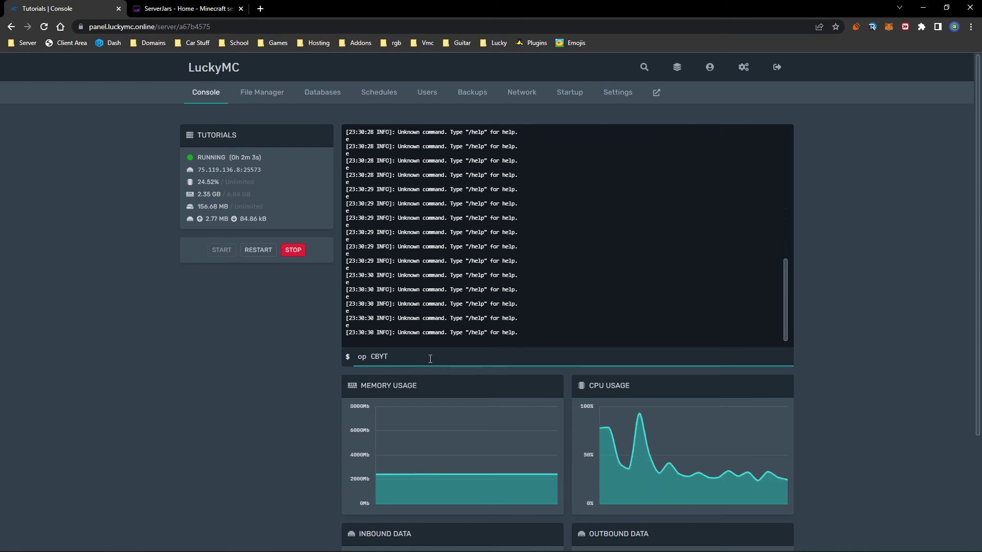
pyautogui.press('Return')
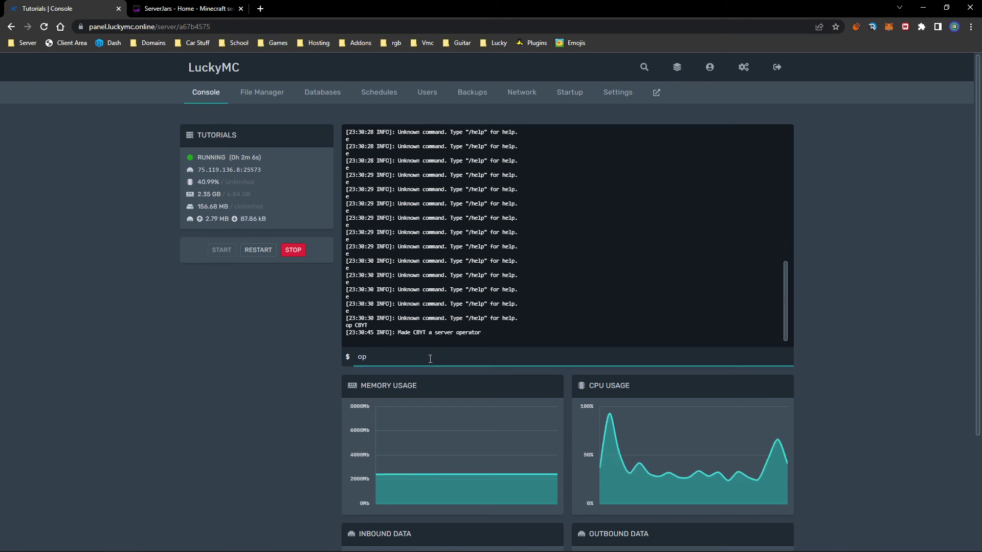
# Also op a second player name from the console.
pyautogui.press('BackSpace')
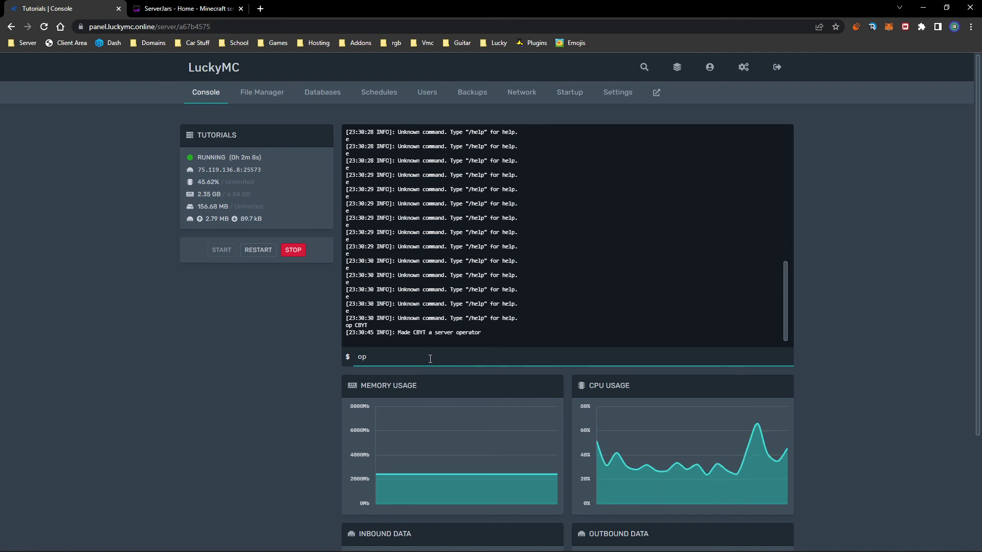
pyautogui.write('Notch')
pyautogui.press('Return')
# Maximize the Lunar Client game and switch to Creative Mode with /gamemode creative.
pyautogui.press('super')
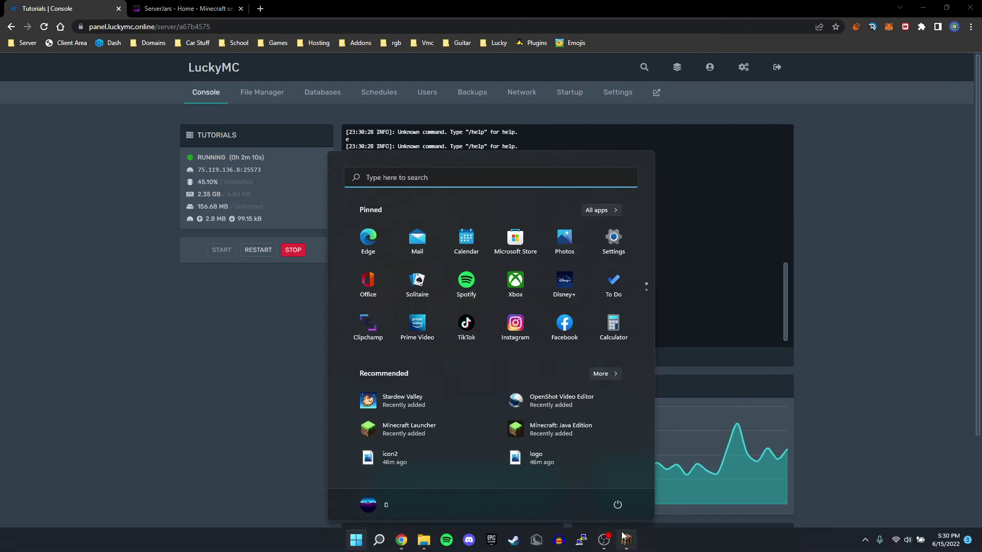
pyautogui.click(626, 539)
pyautogui.doubleClick(466, 147)
pyautogui.press('Escape')
pyautogui.write('w')
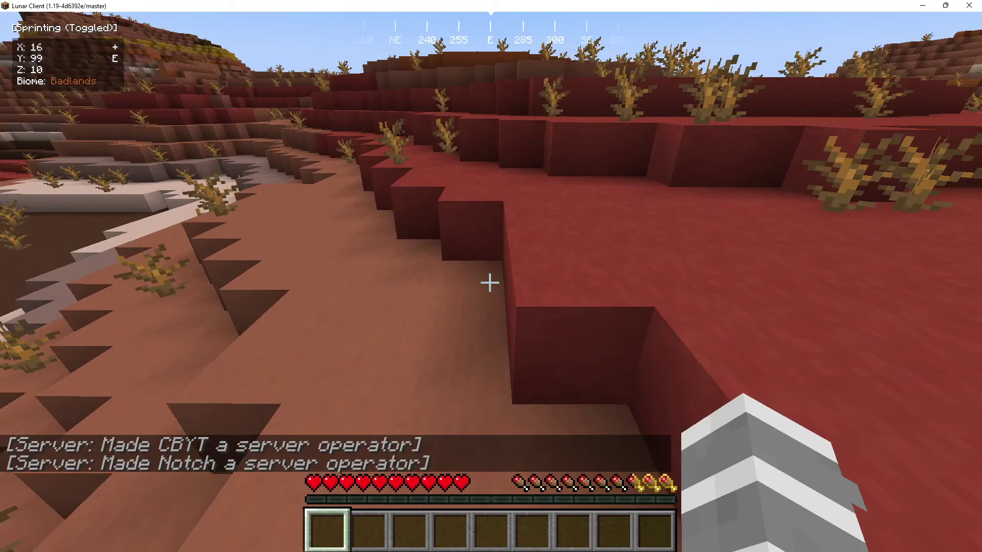
pyautogui.write('/gamemode c')
pyautogui.press('Tab')
pyautogui.press('Return')
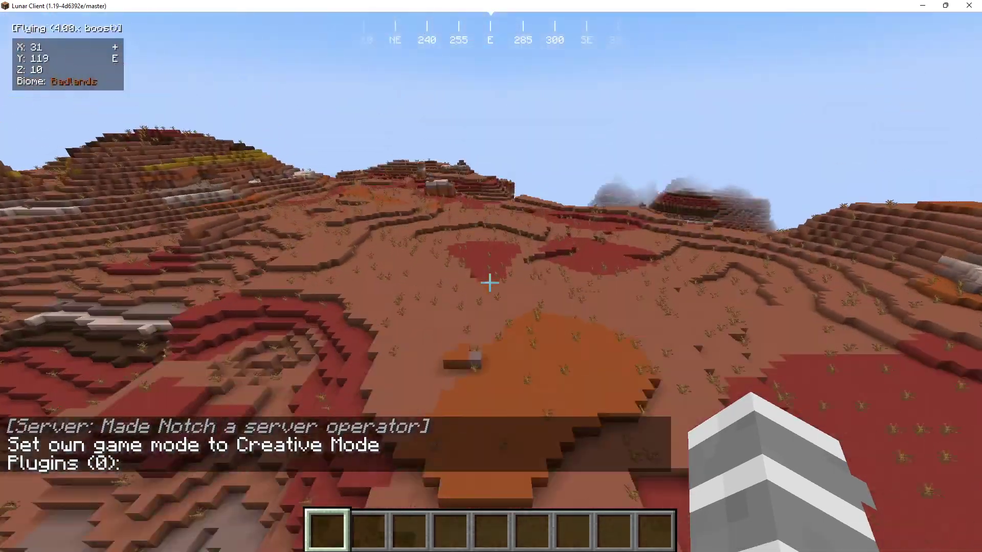
# Fly around the badlands, briefly viewing in third person, then land and sprint forward.
pyautogui.press('w')
pyautogui.press('space')
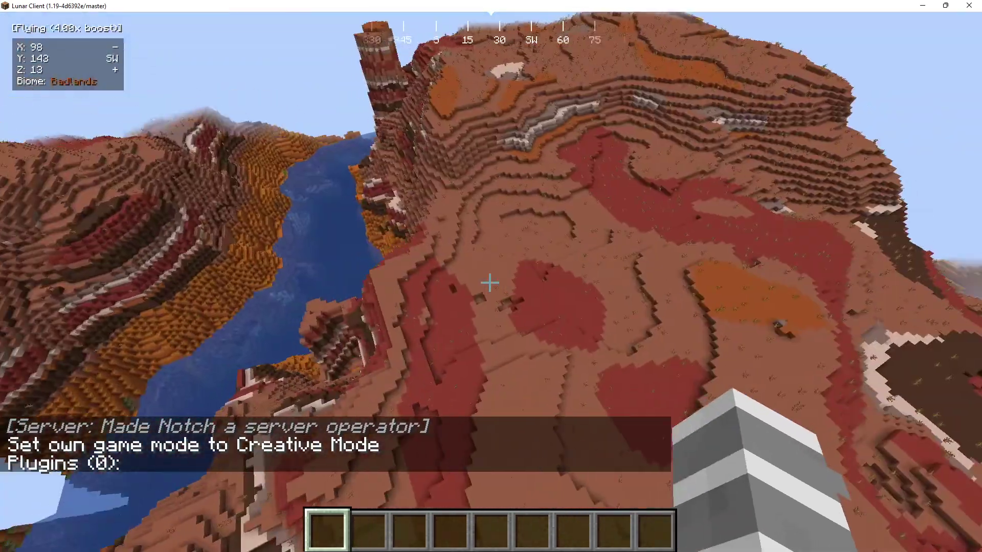
pyautogui.press('w')
pyautogui.press('shift')
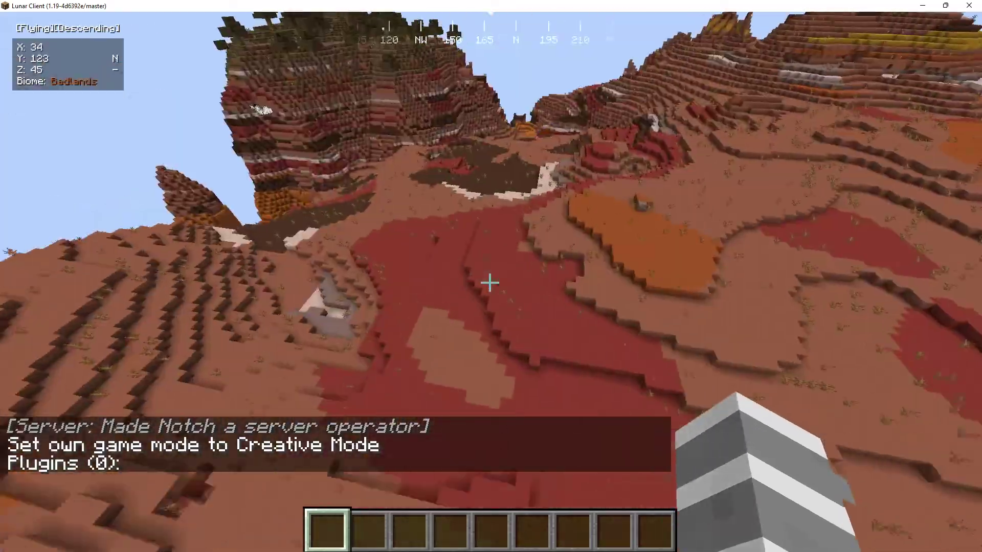
pyautogui.press('w')
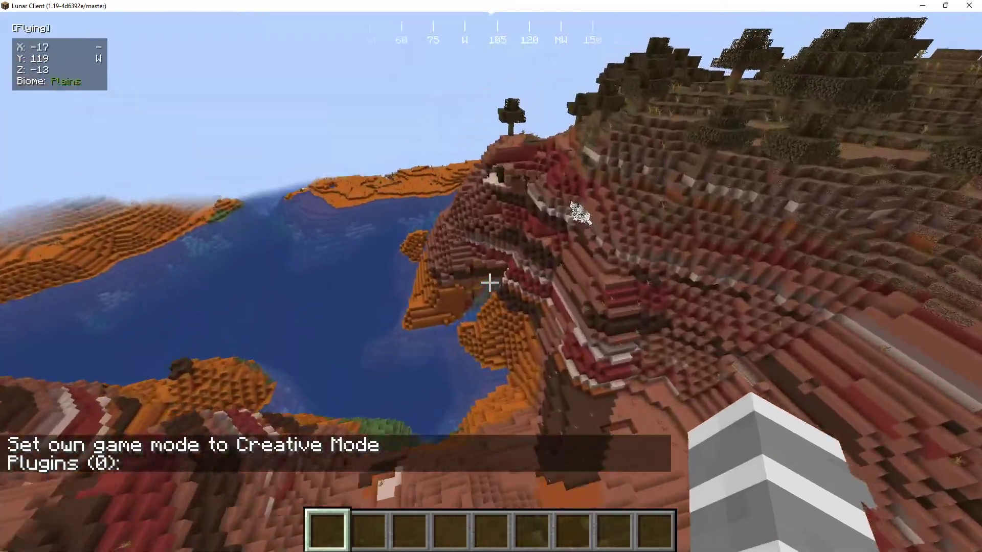
pyautogui.press('F5')
pyautogui.press('w')
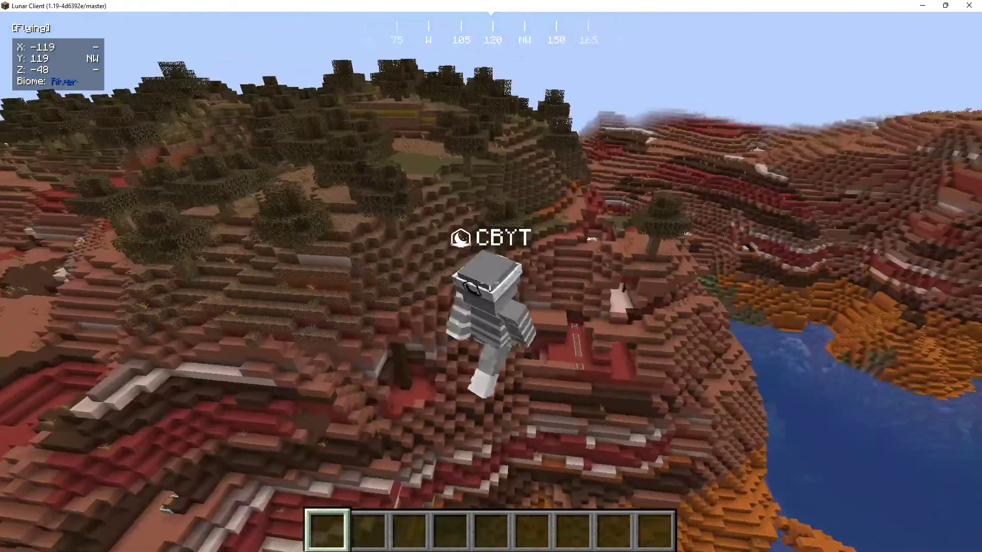
pyautogui.press('s')
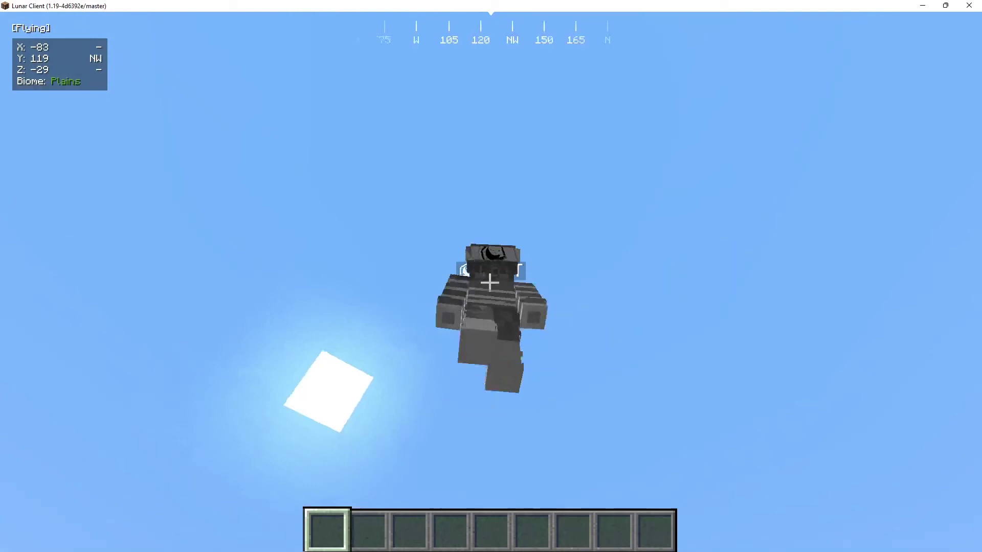
pyautogui.press('F5')
pyautogui.press('w')
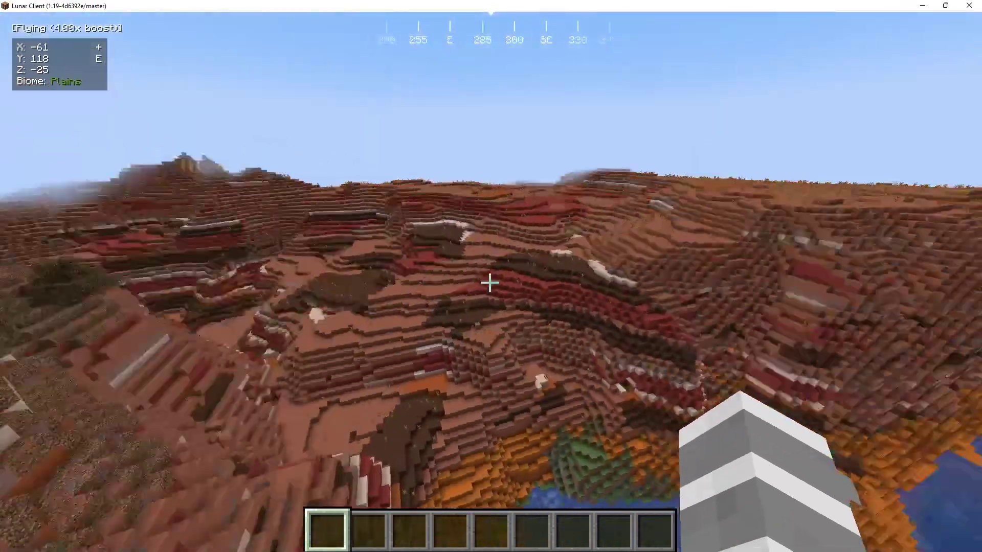
pyautogui.press('shift')
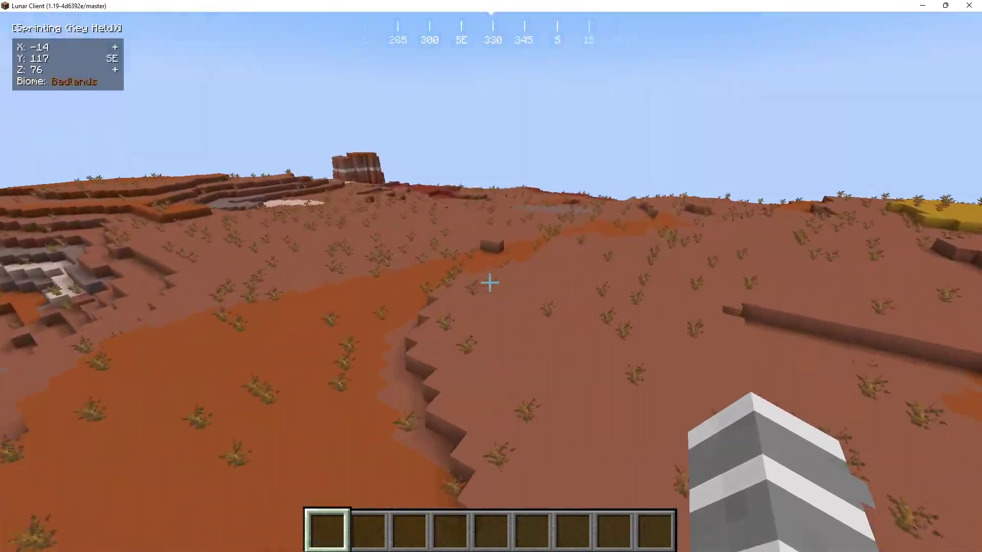
pyautogui.press('w')
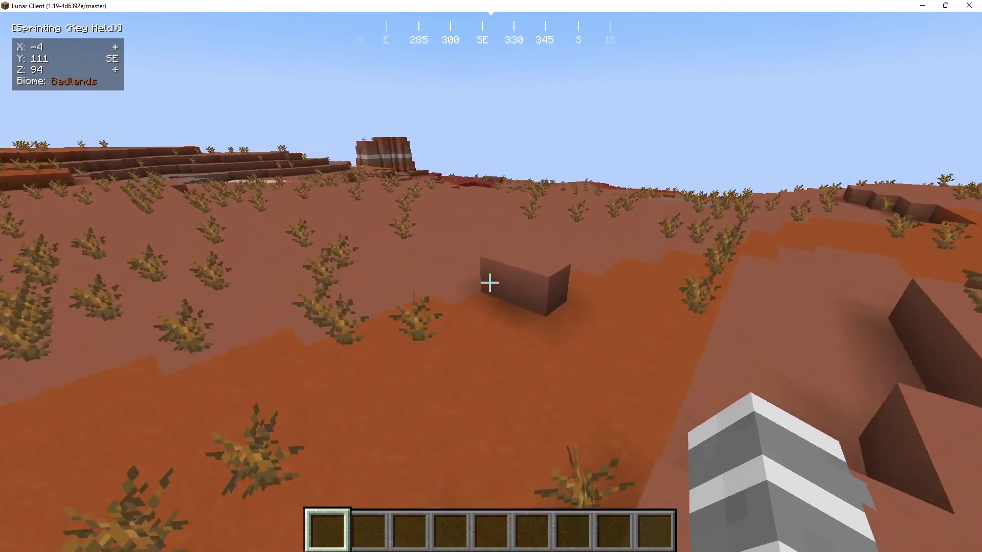